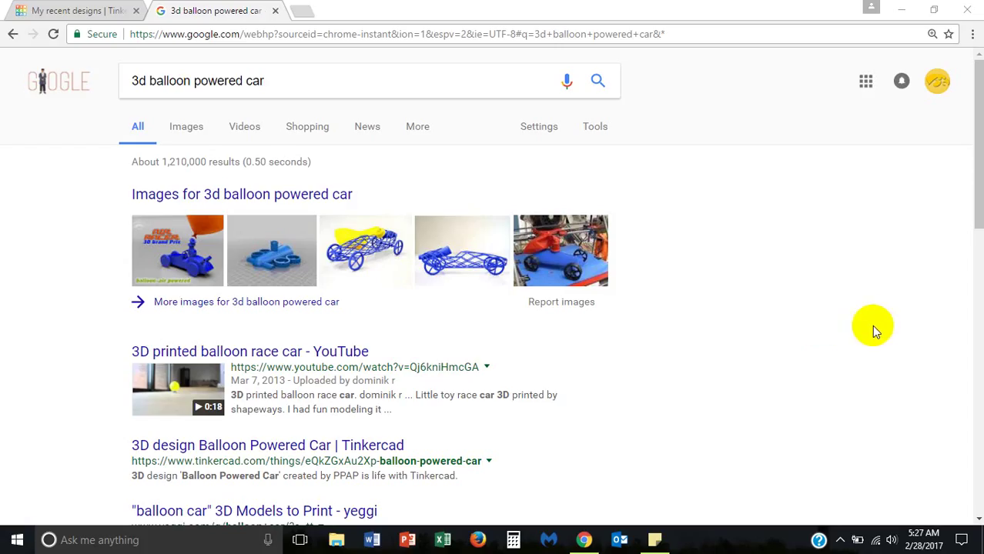
# - Browse Google Images results for '3d balloon powered car', including the Balloon Powered Jet Car, then return to Tinkercad
pyautogui.moveTo(150, 81); pyautogui.dragTo(290, 79)
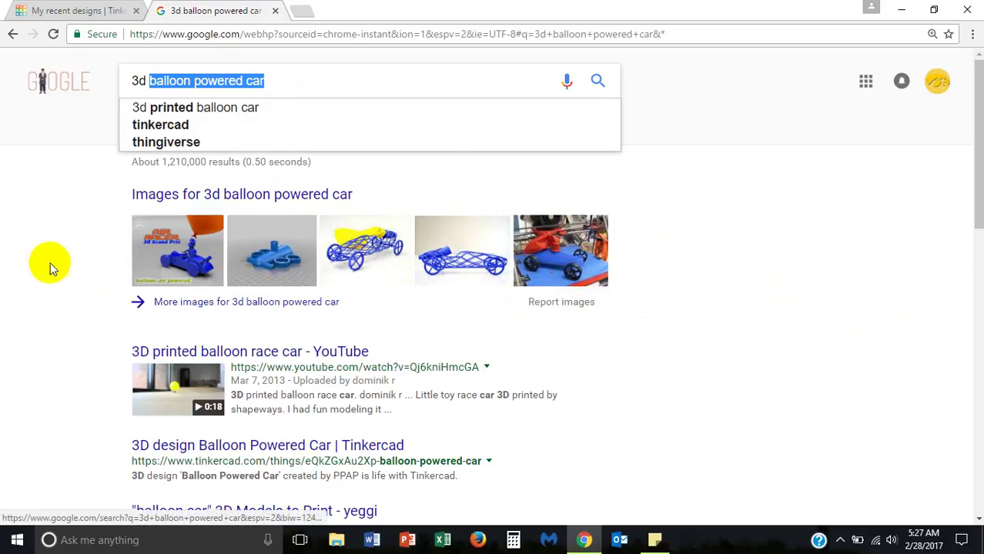
pyautogui.click(273, 268)
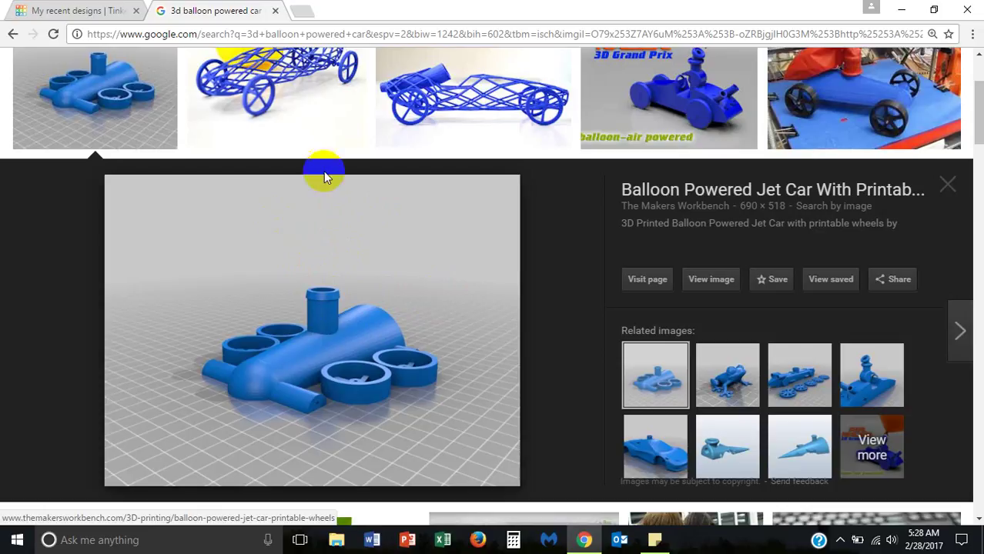
pyautogui.scroll(2, 328, 161)
pyautogui.scroll(-5, 787, 245)
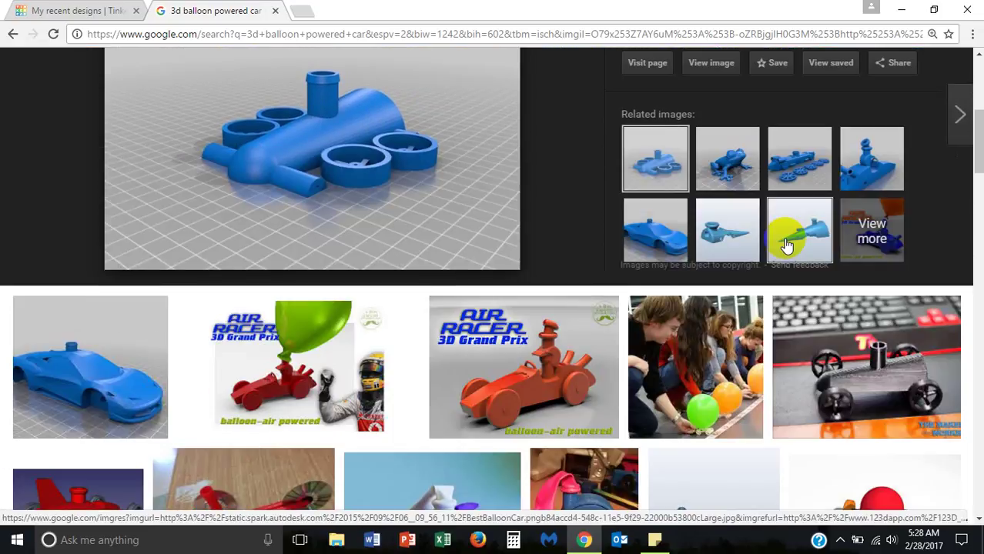
pyautogui.scroll(-3, 787, 245)
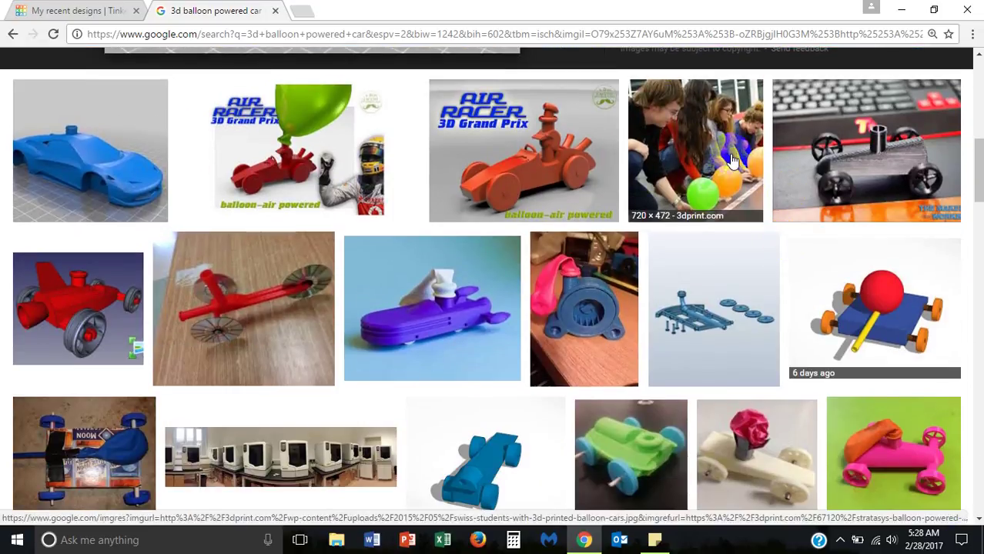
pyautogui.click(77, 11)
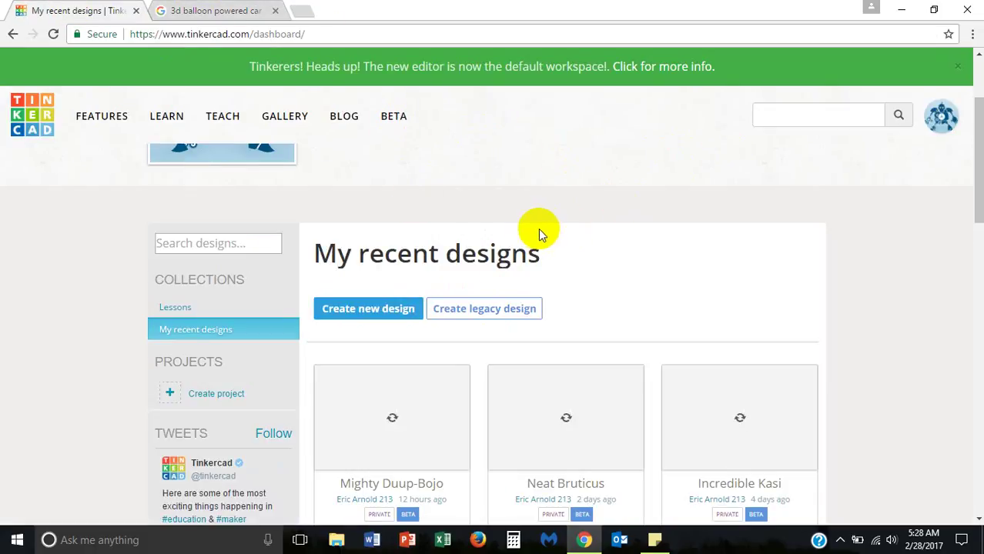
# - Create a new blank design, opening 'Fantastic Bruticus-Fulffy' with an empty workplane
pyautogui.click(389, 316)
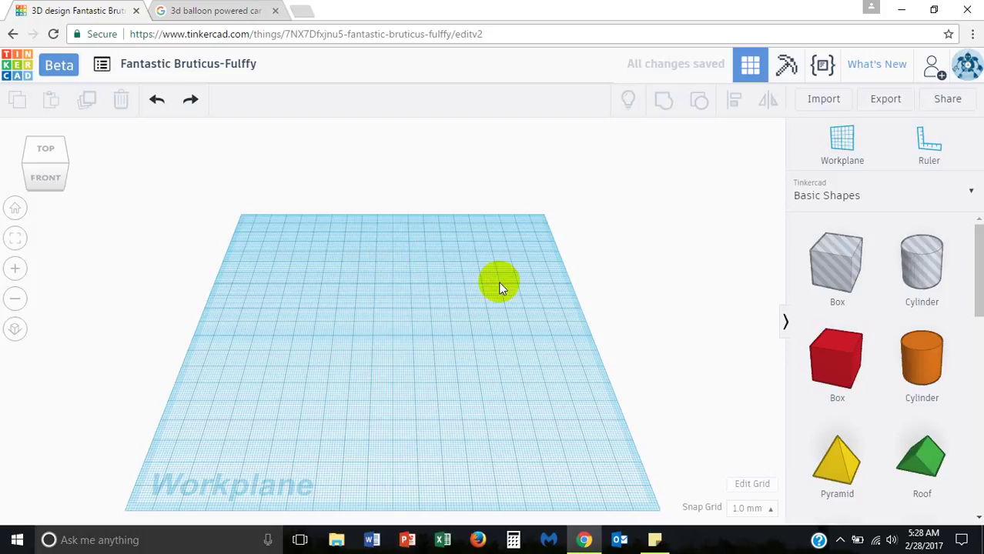
# - Set the workplane grid to Inches with the Makerbot Replicator Dual preset
pyautogui.click(752, 485)
pyautogui.click(485, 201)
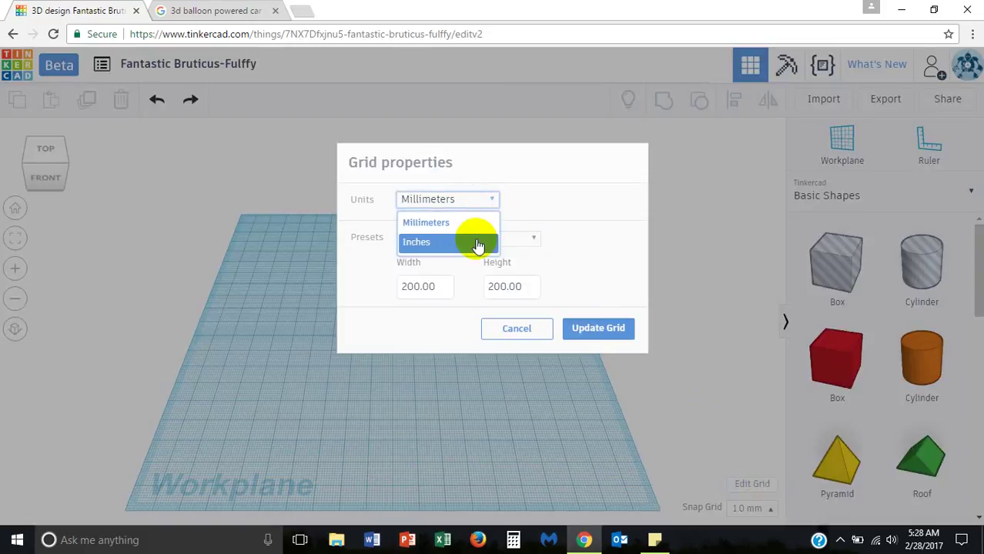
pyautogui.click(478, 244)
pyautogui.click(509, 247)
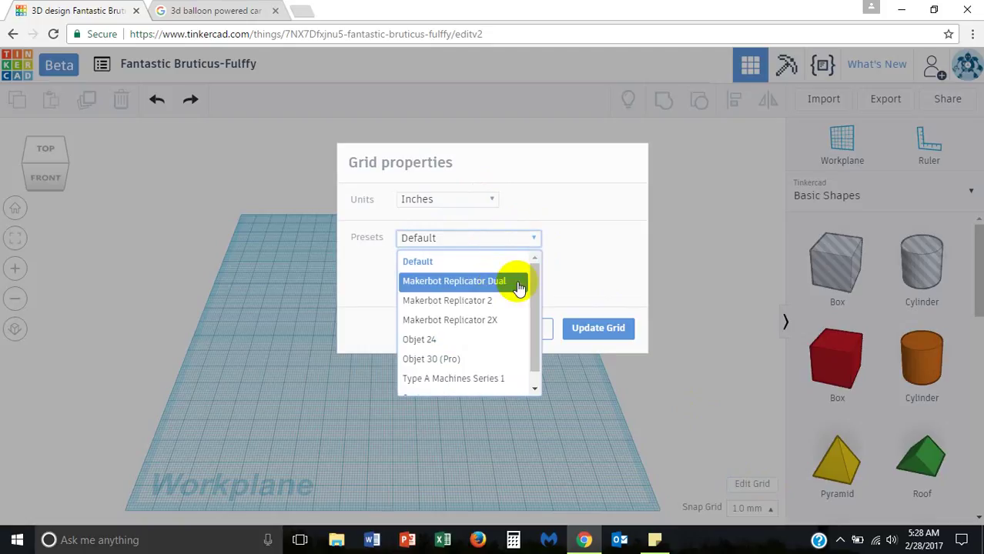
pyautogui.click(517, 283)
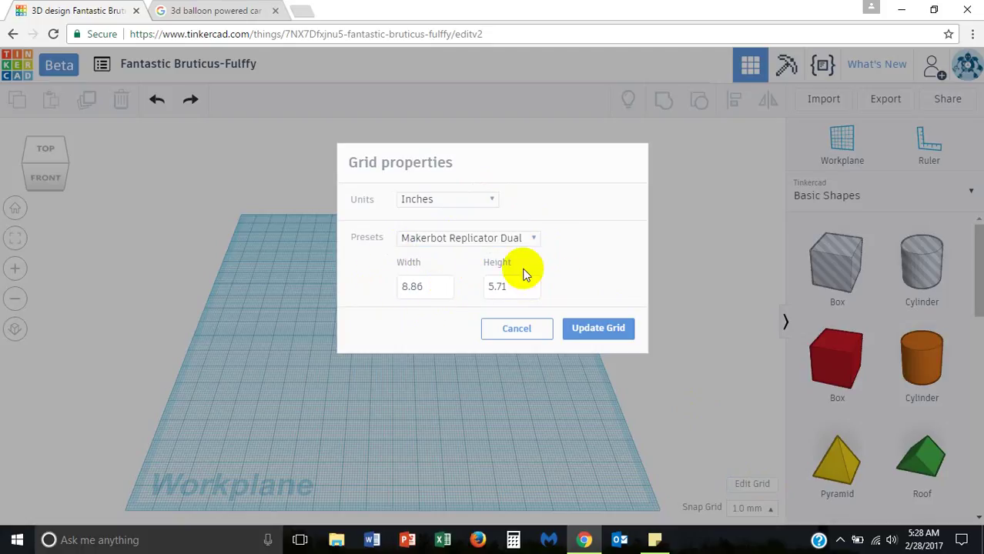
pyautogui.click(616, 329)
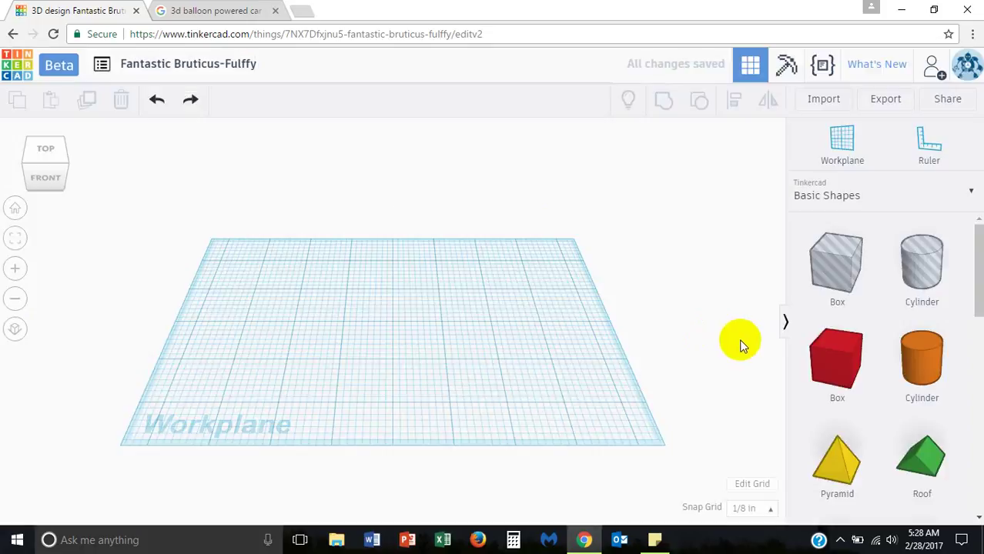
# - Check the 1/8 in snap increment, then view the balloon car image results
pyautogui.click(771, 511)
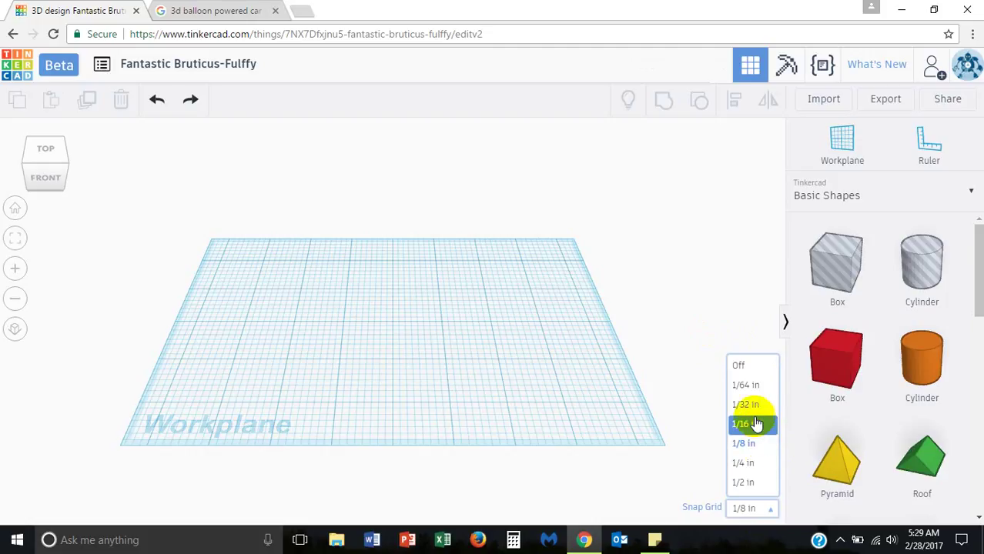
pyautogui.click(219, 11)
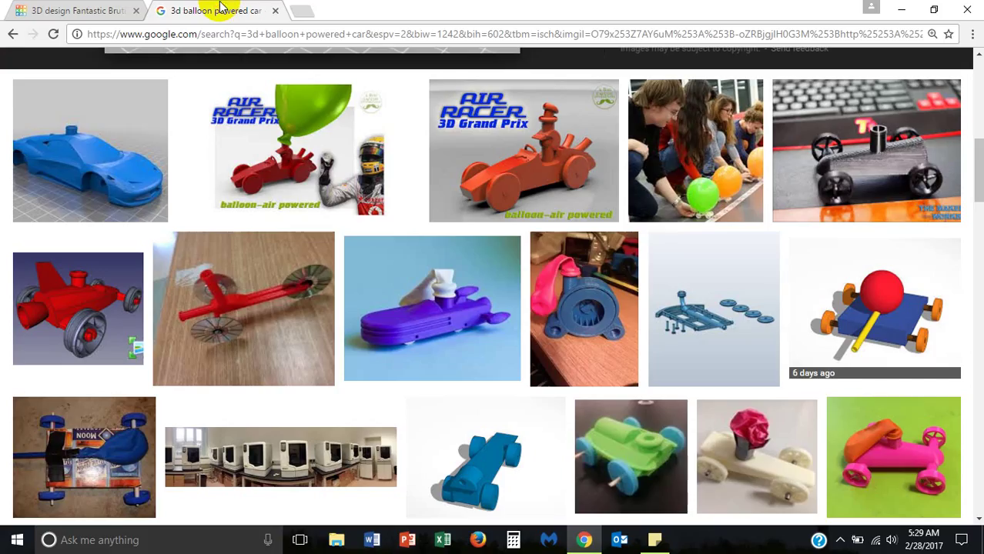
pyautogui.scroll(6, 336, 247)
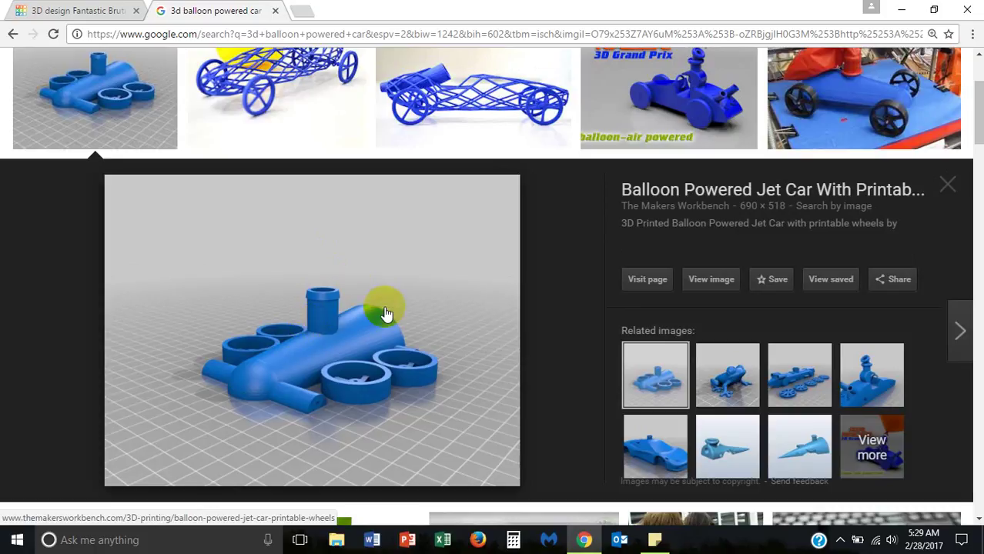
# - Place a Paraboloid from Basic Shapes onto the workplane
pyautogui.click(72, 10)
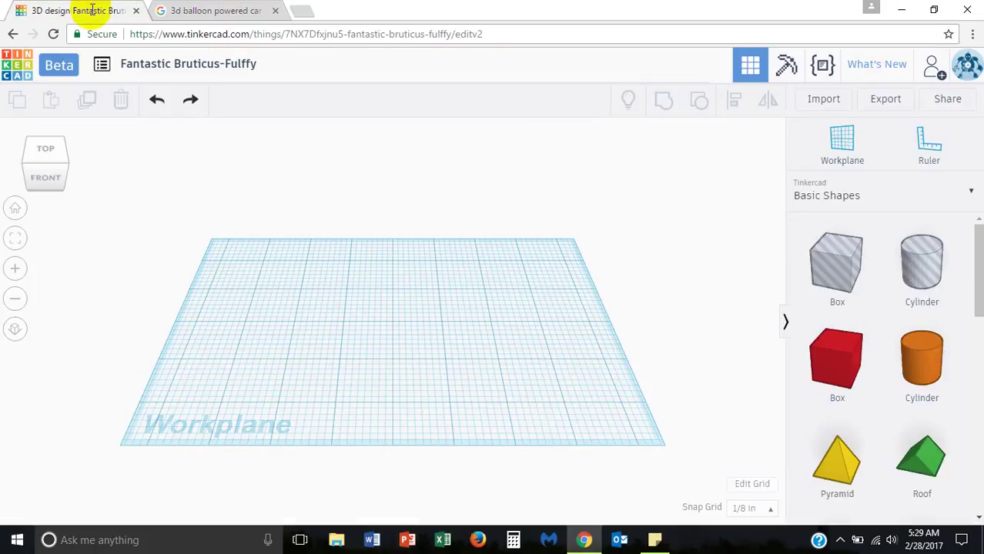
pyautogui.moveTo(978, 269); pyautogui.dragTo(975, 406)
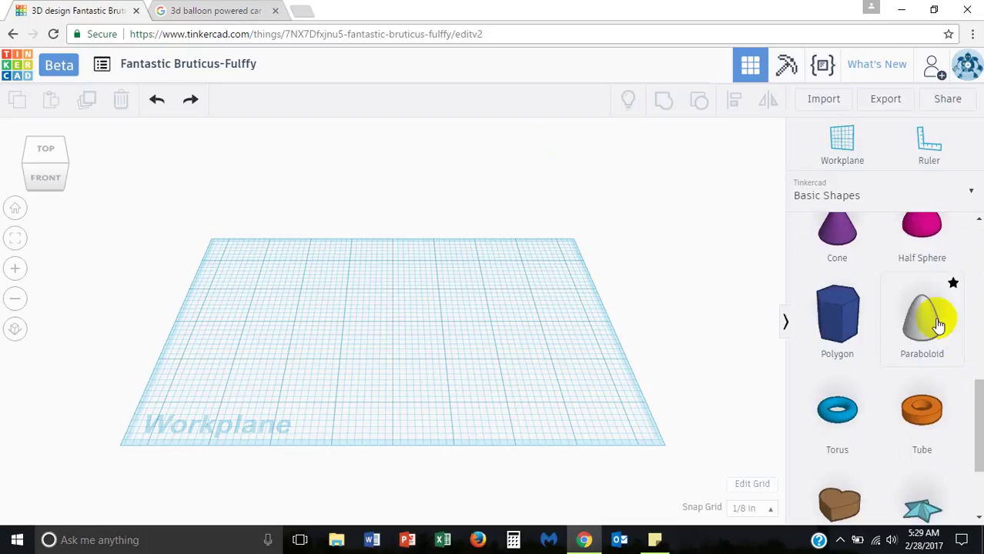
pyautogui.moveTo(931, 327); pyautogui.dragTo(405, 330)
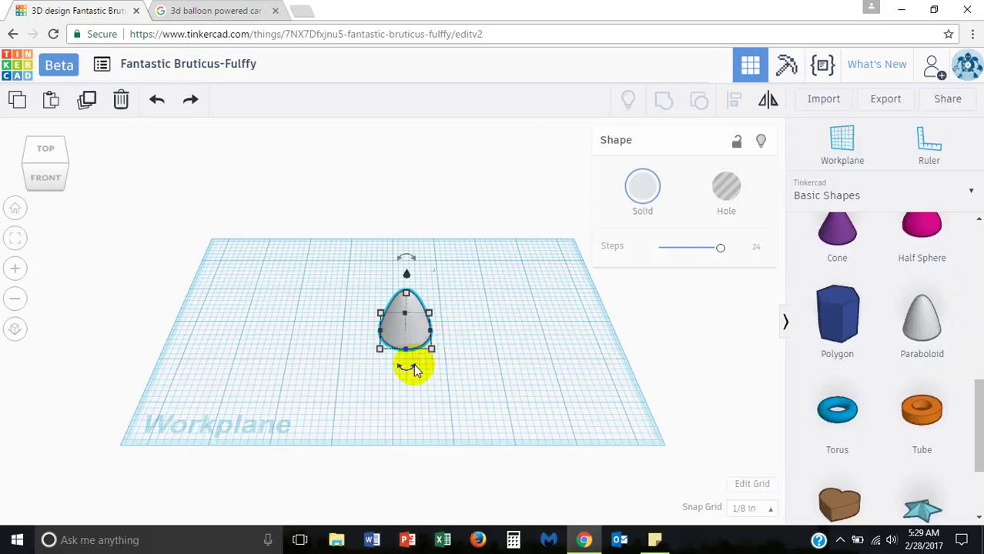
# - Rotate the paraboloid 90° so it lies on its side
pyautogui.scroll(5, 413, 370)
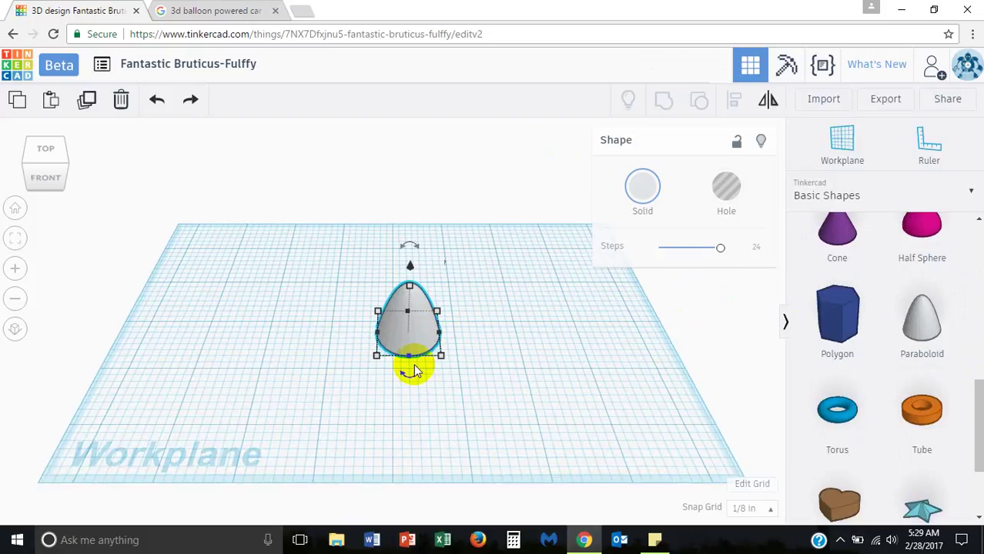
pyautogui.scroll(-5, 414, 370)
pyautogui.scroll(5, 406, 336)
pyautogui.moveTo(418, 207); pyautogui.dragTo(321, 272)
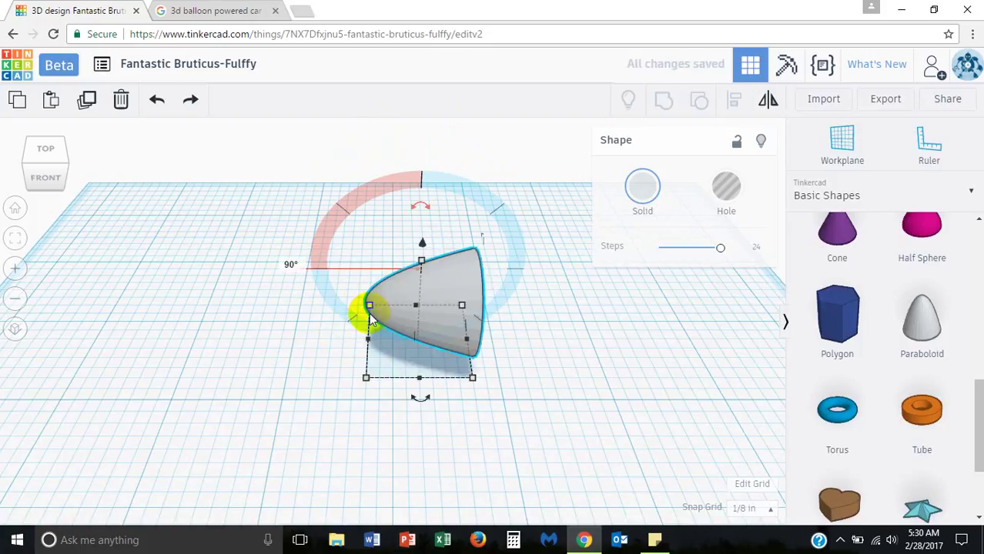
# - Stretch the paraboloid to about 3.437 in long and lower its height to 1¼
pyautogui.moveTo(367, 341); pyautogui.dragTo(221, 337)
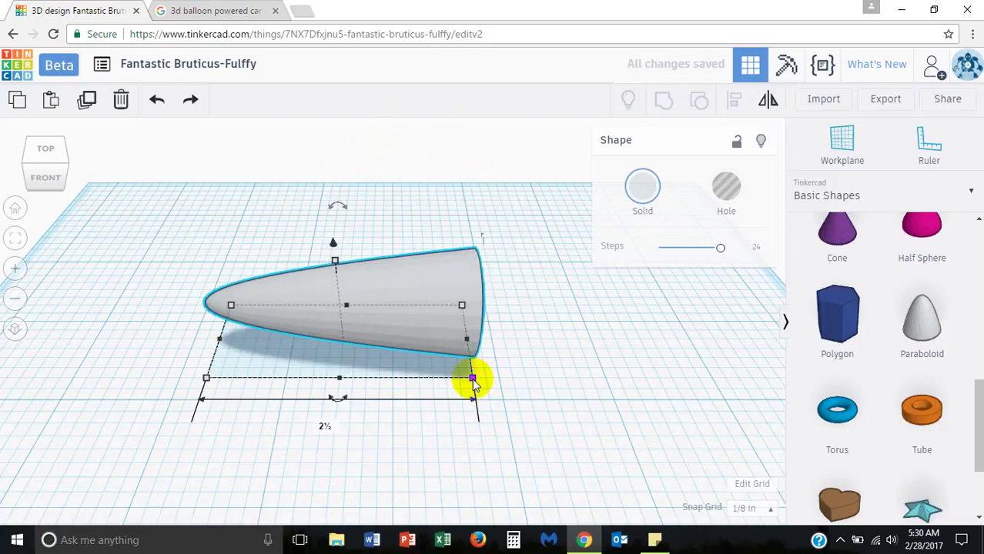
pyautogui.moveTo(473, 379); pyautogui.dragTo(518, 400)
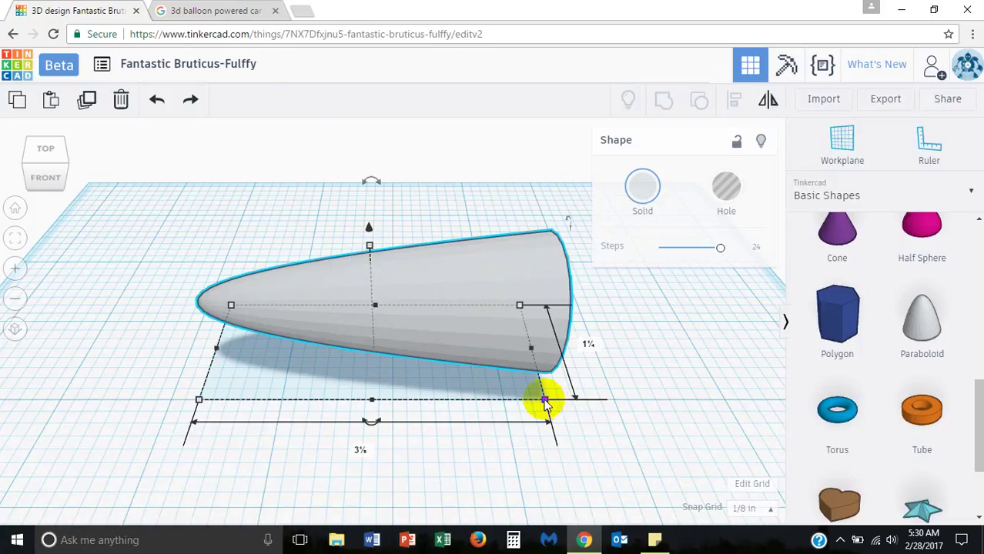
pyautogui.moveTo(545, 400); pyautogui.dragTo(562, 409)
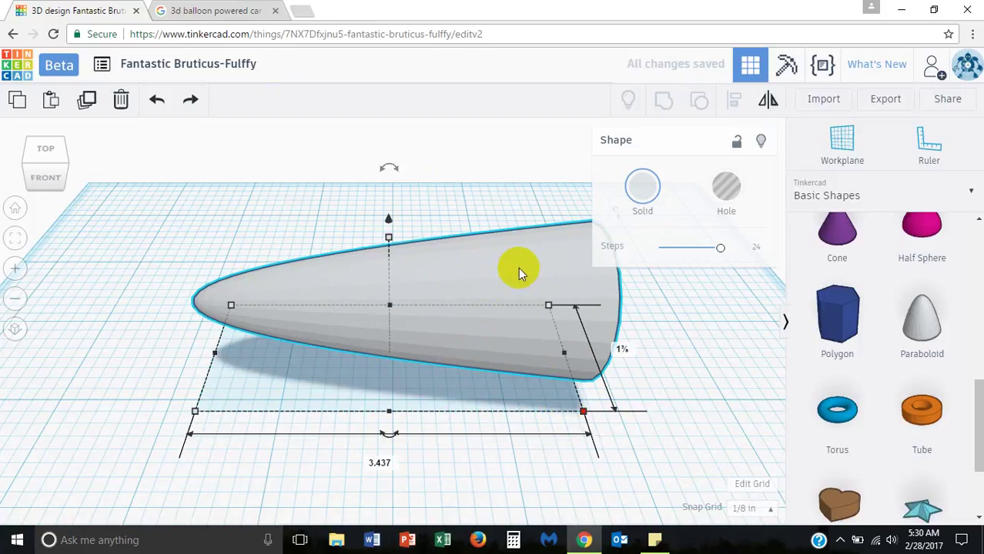
pyautogui.moveTo(389, 238); pyautogui.dragTo(389, 274)
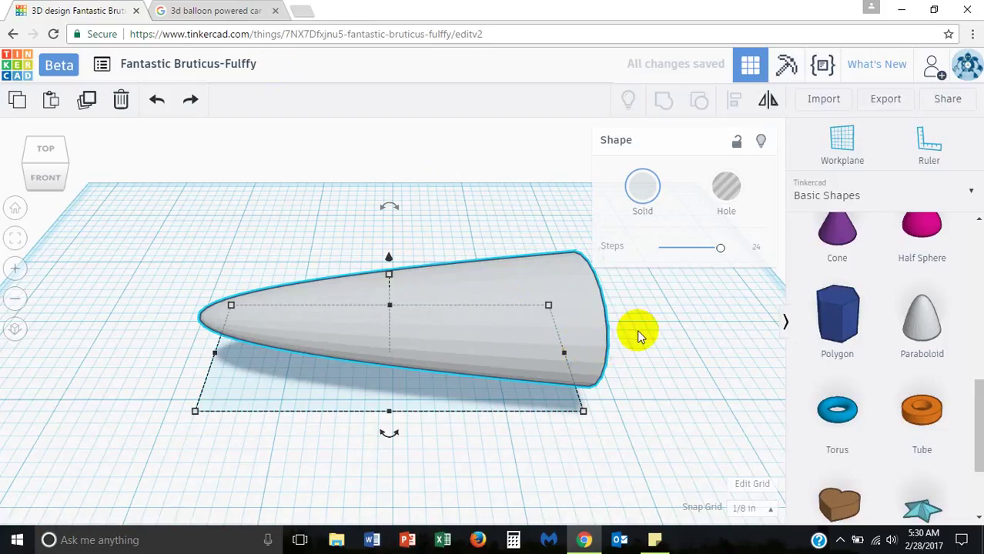
pyautogui.moveTo(637, 330); pyautogui.dragTo(429, 300, button='right')
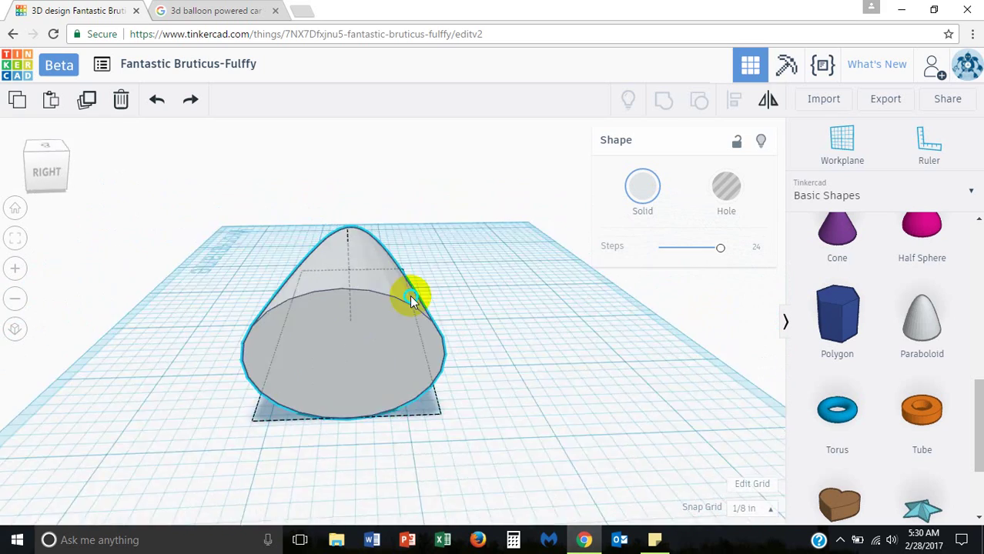
pyautogui.moveTo(410, 301); pyautogui.dragTo(539, 317, button='right')
pyautogui.scroll(3, 396, 253)
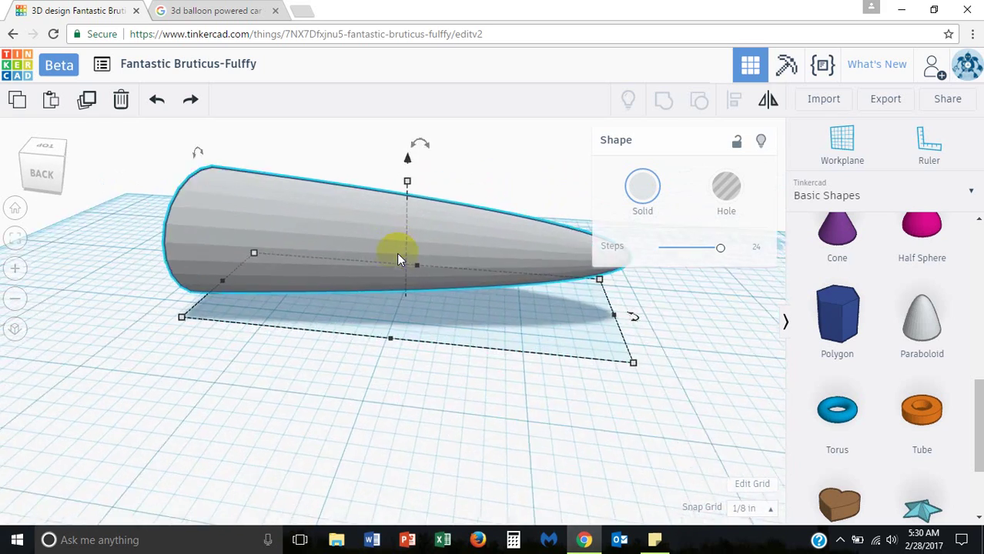
pyautogui.scroll(-2, 398, 259)
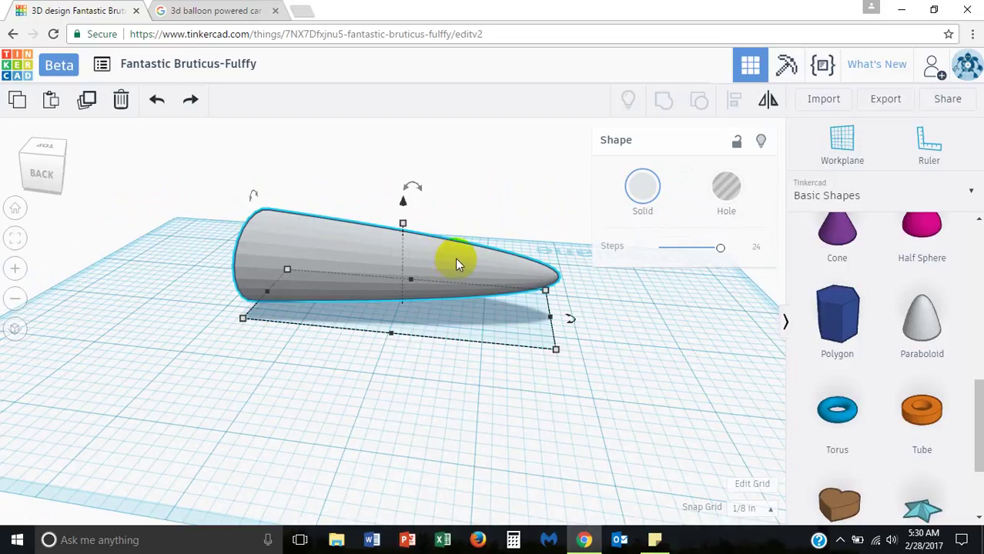
pyautogui.moveTo(456, 259); pyautogui.dragTo(450, 324, button='right')
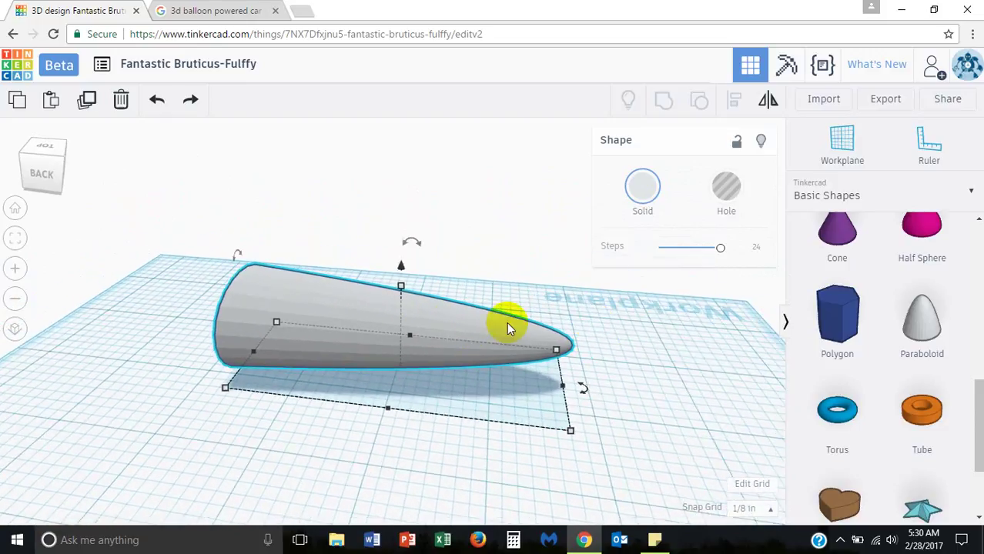
pyautogui.moveTo(576, 325); pyautogui.dragTo(452, 404, button='right')
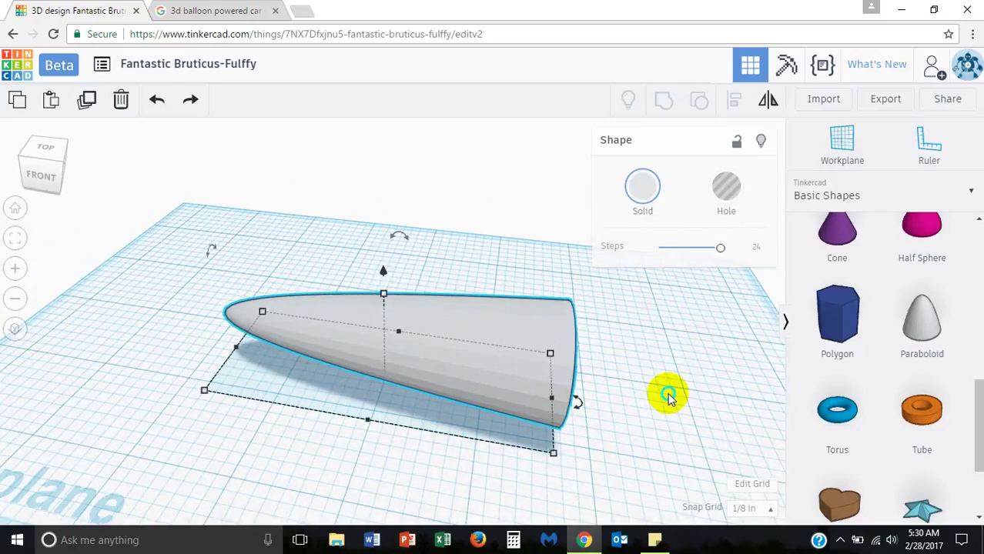
pyautogui.moveTo(667, 393); pyautogui.dragTo(626, 355, button='right')
pyautogui.click(218, 12)
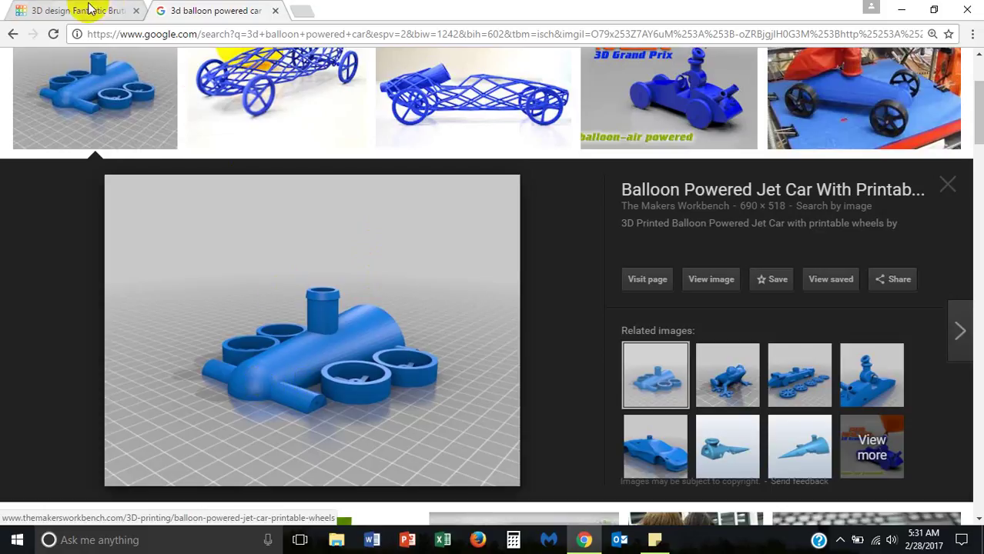
pyautogui.rightClick(315, 343)
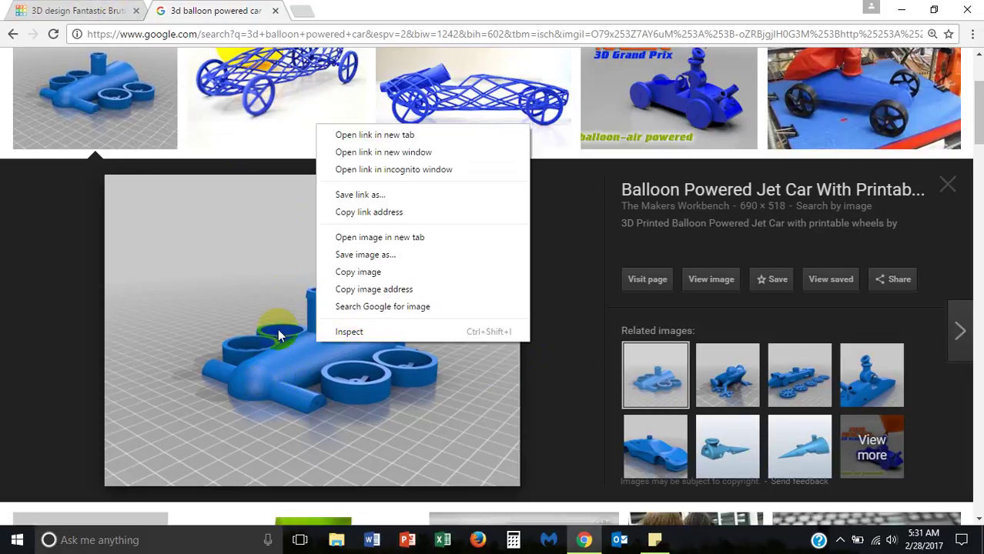
pyautogui.click(27, 11)
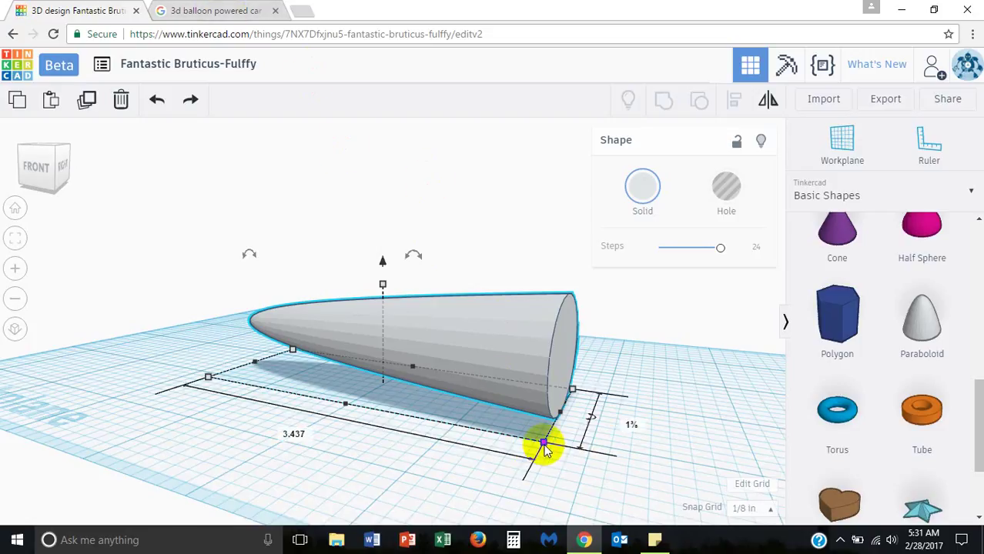
# - Resize the paraboloid body's footprint to 4 by 2, shifting it toward the front-left
pyautogui.moveTo(544, 446); pyautogui.dragTo(588, 459)
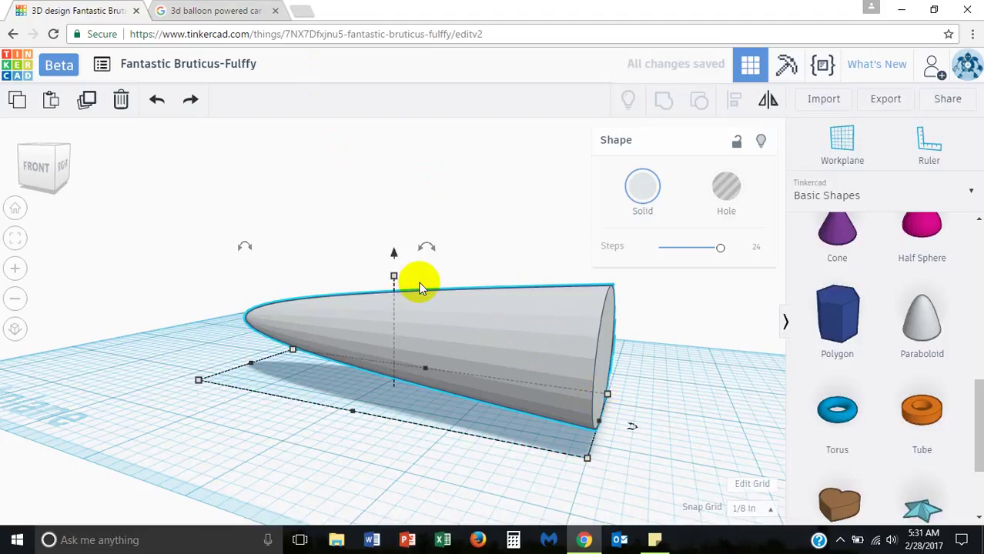
pyautogui.moveTo(542, 339)
pyautogui.mouseDown()
pyautogui.moveTo(482, 329)
pyautogui.moveTo(532, 347)
pyautogui.mouseUp()
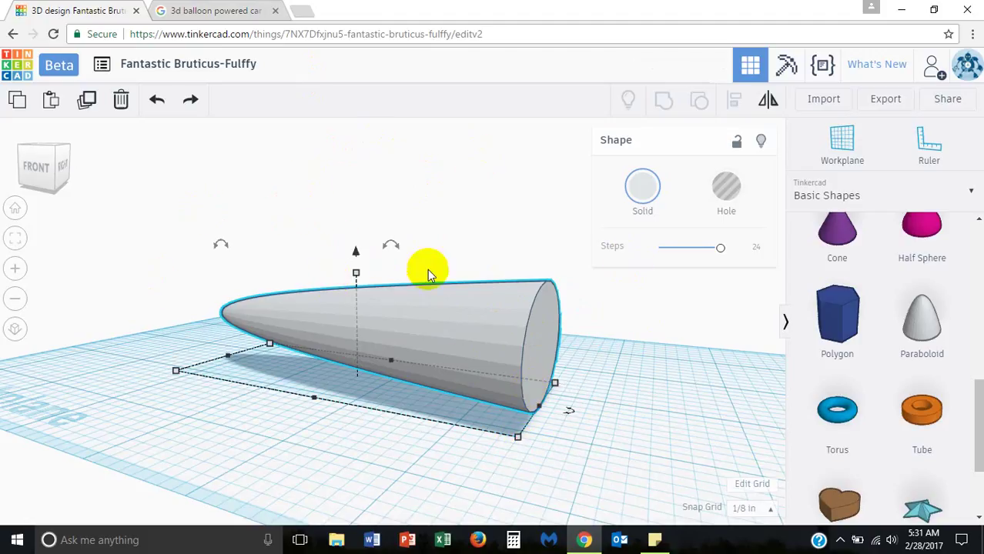
pyautogui.moveTo(362, 395); pyautogui.dragTo(556, 462, button='right')
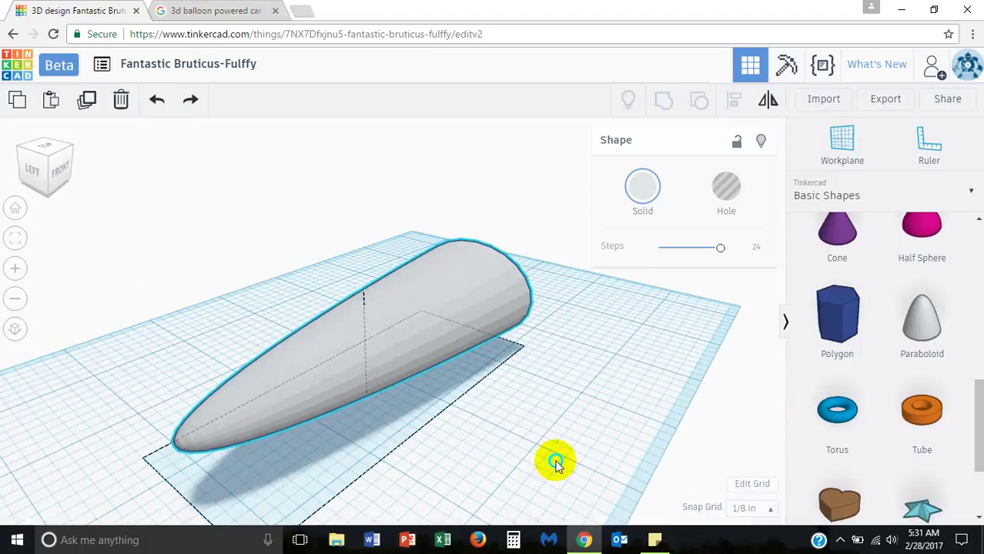
pyautogui.moveTo(538, 390); pyautogui.dragTo(464, 416, button='right')
pyautogui.moveTo(439, 421); pyautogui.dragTo(462, 431)
pyautogui.moveTo(462, 435)
pyautogui.mouseDown(button='right')
pyautogui.moveTo(512, 442)
pyautogui.moveTo(433, 400)
pyautogui.moveTo(454, 419)
pyautogui.mouseUp(button='right')
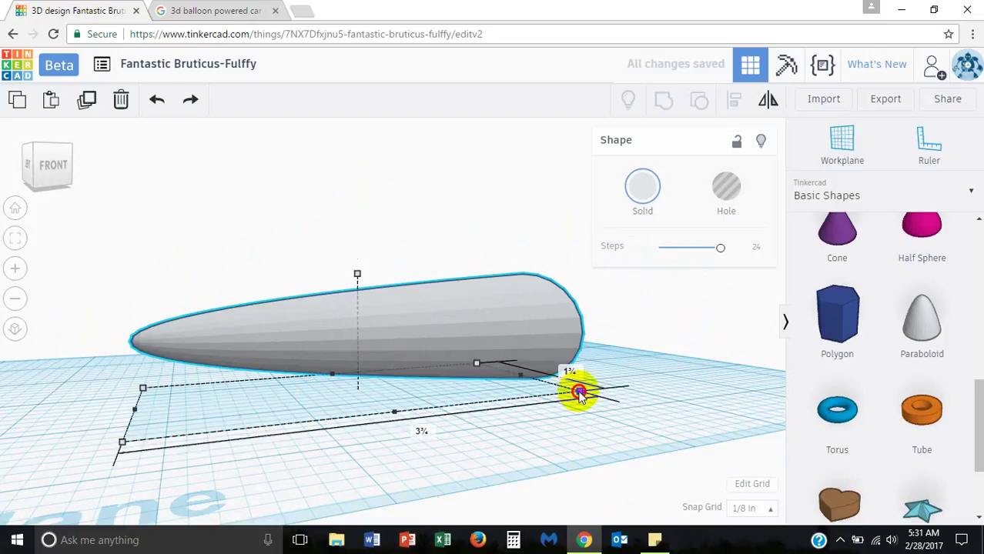
pyautogui.moveTo(606, 389); pyautogui.dragTo(576, 402, button='right')
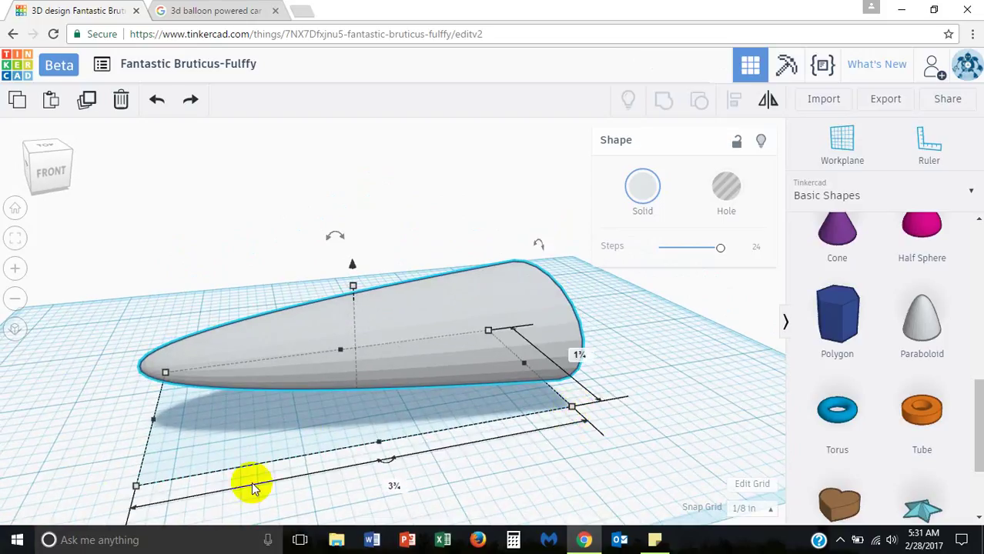
pyautogui.moveTo(571, 410); pyautogui.dragTo(608, 419)
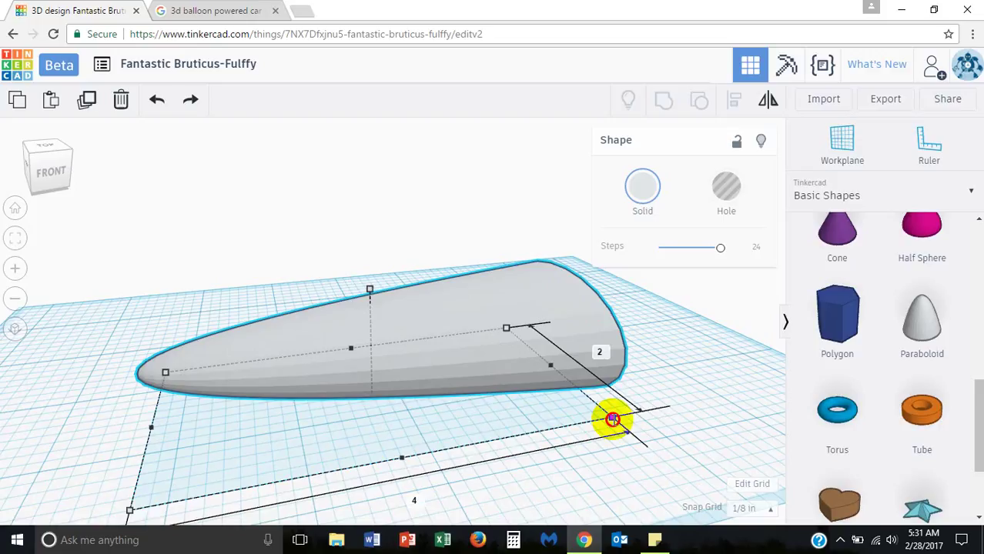
pyautogui.moveTo(612, 418); pyautogui.dragTo(613, 418)
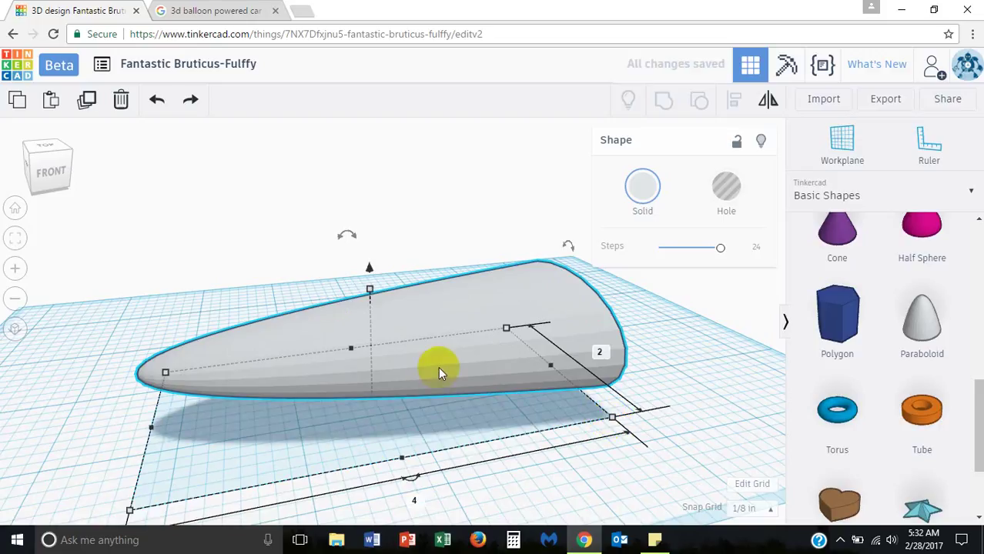
# - Raise the body's height to 1½ and view the jet car reference image
pyautogui.moveTo(369, 289); pyautogui.dragTo(370, 276)
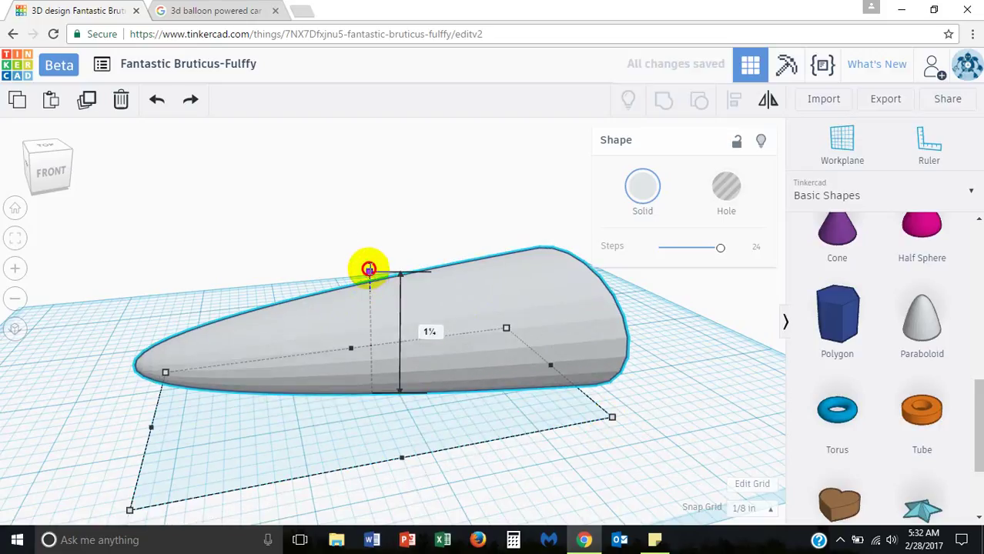
pyautogui.moveTo(369, 265); pyautogui.dragTo(368, 246)
pyautogui.moveTo(659, 391); pyautogui.dragTo(554, 354, button='right')
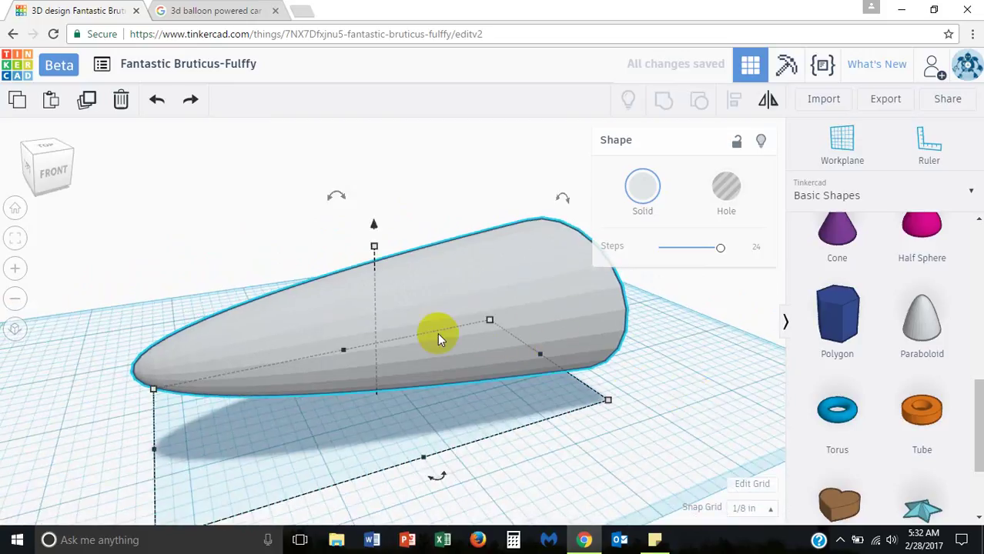
pyautogui.click(227, 11)
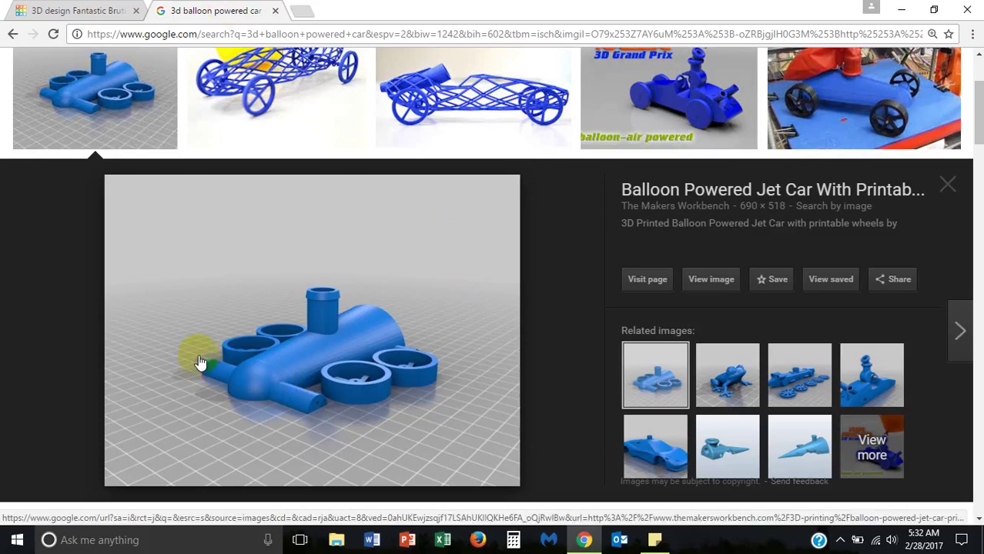
pyautogui.moveTo(333, 445)
pyautogui.mouseDown()
pyautogui.moveTo(229, 373)
pyautogui.moveTo(279, 403)
pyautogui.moveTo(304, 395)
pyautogui.moveTo(263, 213)
pyautogui.mouseUp()
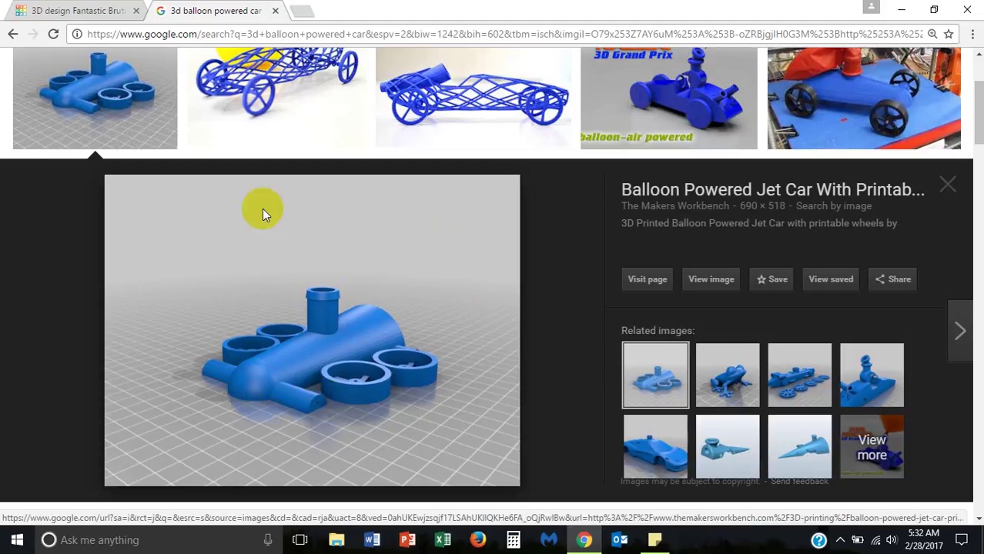
# - Place a Round Roof shape on the workplane beneath the car body
pyautogui.click(83, 11)
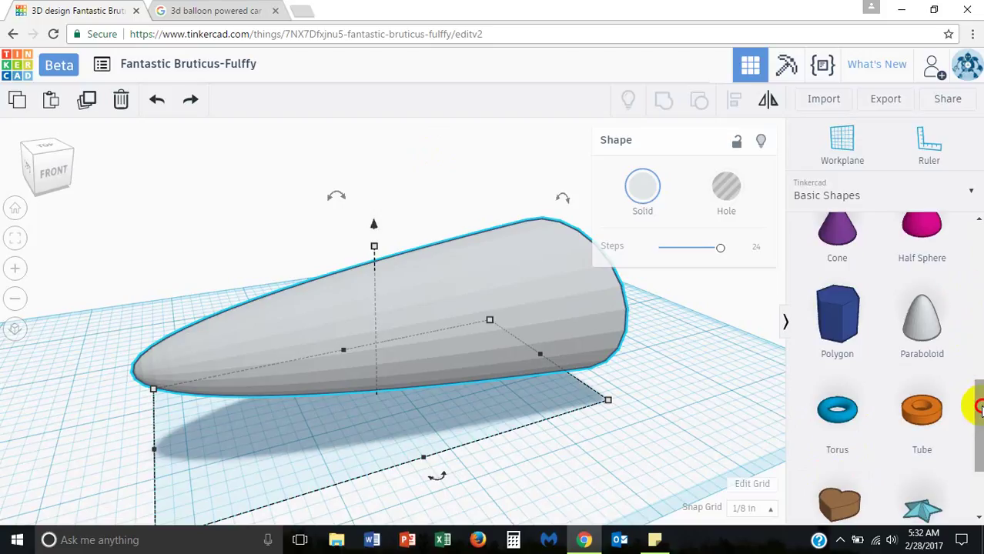
pyautogui.scroll(-3, 969, 398)
pyautogui.scroll(9, 885, 369)
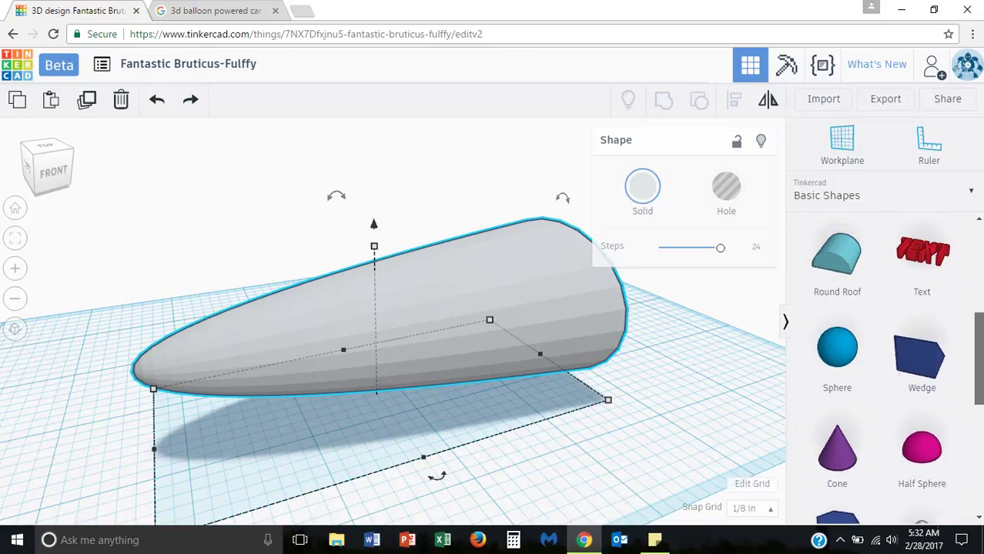
pyautogui.scroll(2, 980, 278)
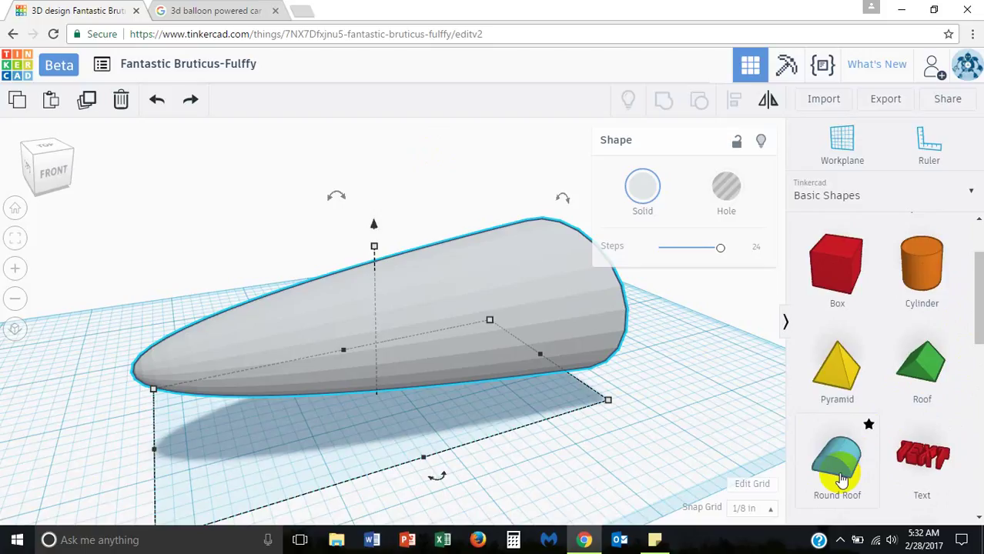
pyautogui.moveTo(841, 470); pyautogui.dragTo(268, 460)
pyautogui.moveTo(424, 474); pyautogui.dragTo(494, 391, button='right')
# - Stretch the Round Roof to 3⅛ long and lift it off the workplane
pyautogui.moveTo(432, 376); pyautogui.dragTo(514, 388)
pyautogui.moveTo(311, 345); pyautogui.dragTo(136, 316)
pyautogui.click(335, 362)
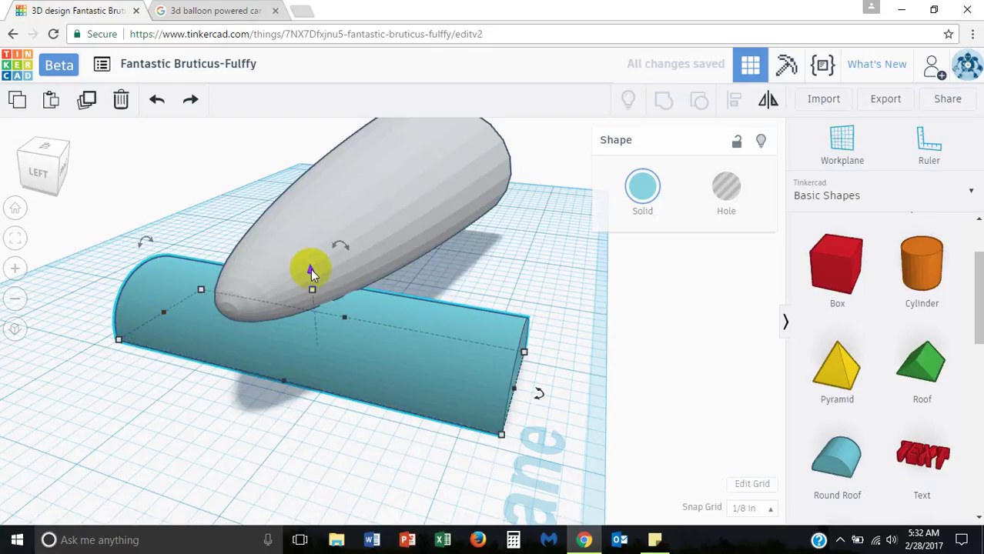
pyautogui.moveTo(310, 269); pyautogui.dragTo(311, 201)
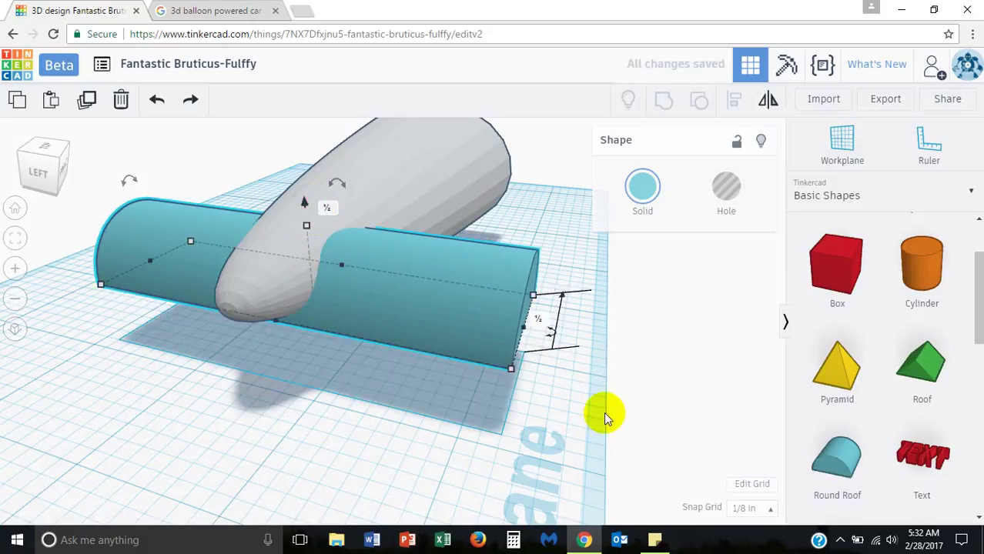
# - Shorten the wheel flare to about 2½ in, checking it from several angles
pyautogui.moveTo(599, 415); pyautogui.dragTo(481, 382, button='right')
pyautogui.moveTo(480, 368); pyautogui.dragTo(382, 383)
pyautogui.moveTo(180, 392); pyautogui.dragTo(278, 375, button='right')
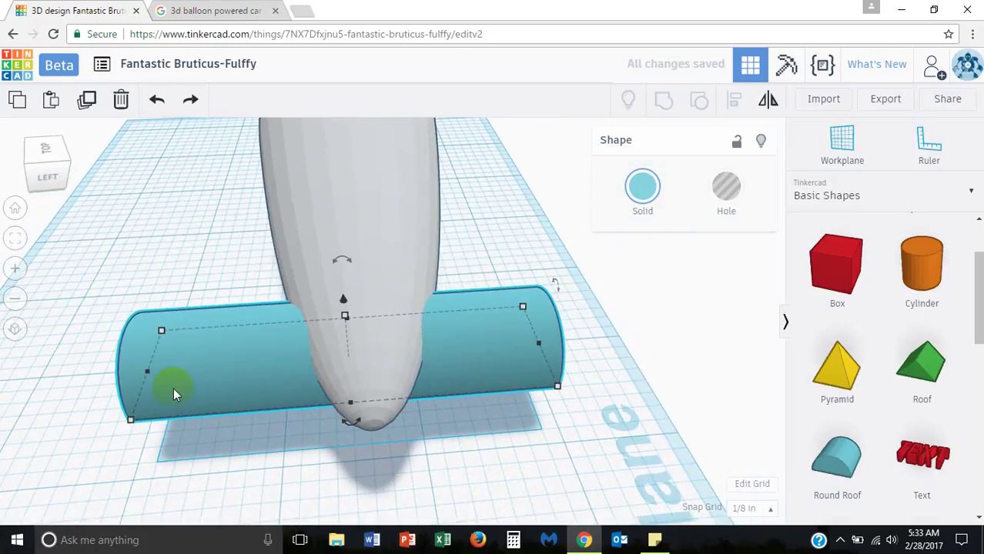
pyautogui.moveTo(147, 373); pyautogui.dragTo(186, 376)
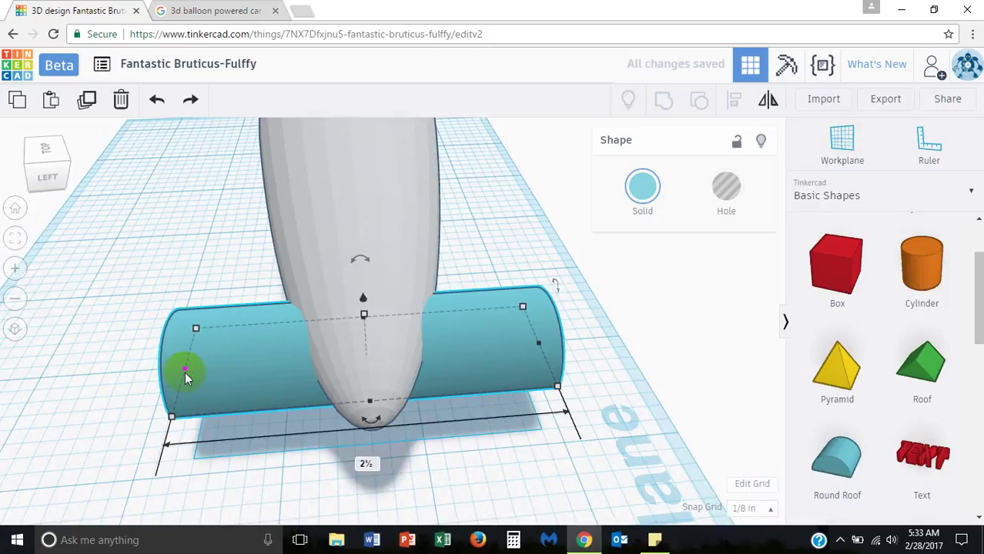
pyautogui.moveTo(648, 447)
pyautogui.mouseDown(button='right')
pyautogui.moveTo(510, 356)
pyautogui.moveTo(644, 446)
pyautogui.mouseUp(button='right')
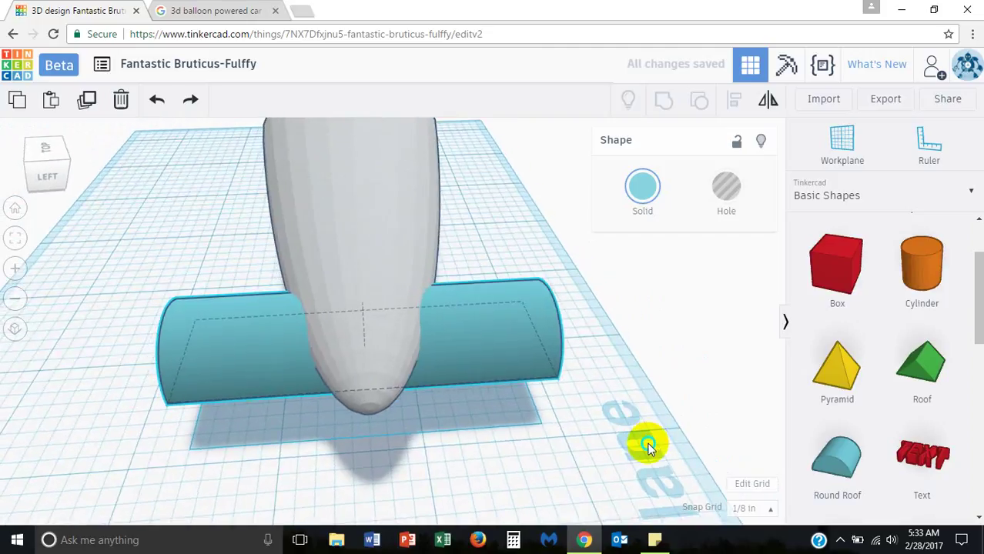
pyautogui.click(219, 12)
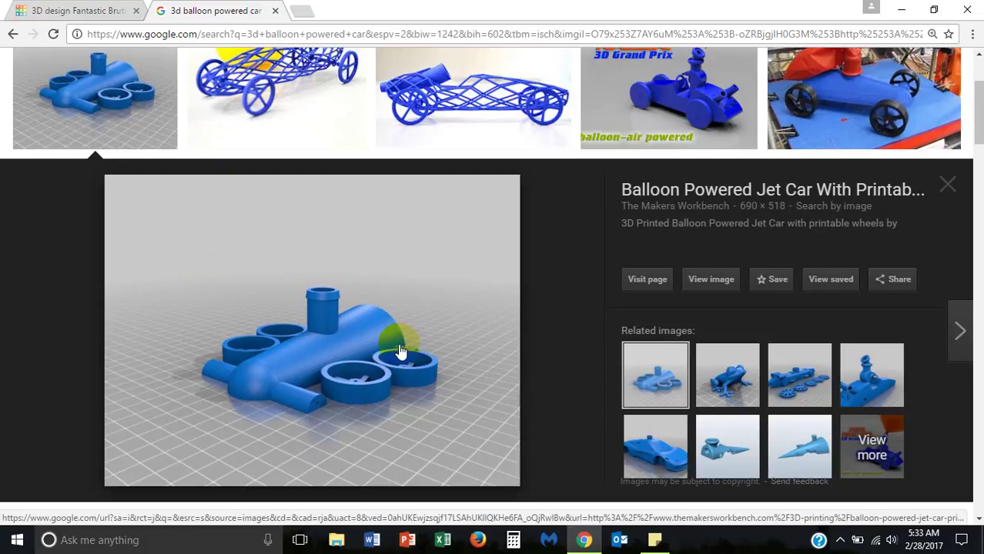
# - Add a red box beside the wheel flare, then delete it again
pyautogui.click(75, 11)
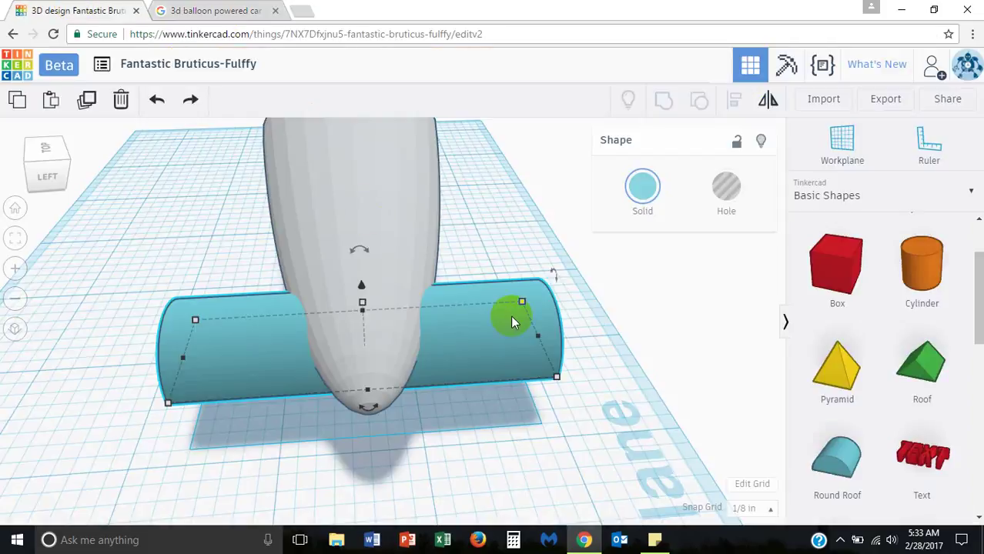
pyautogui.scroll(2, 530, 305)
pyautogui.scroll(-3, 573, 300)
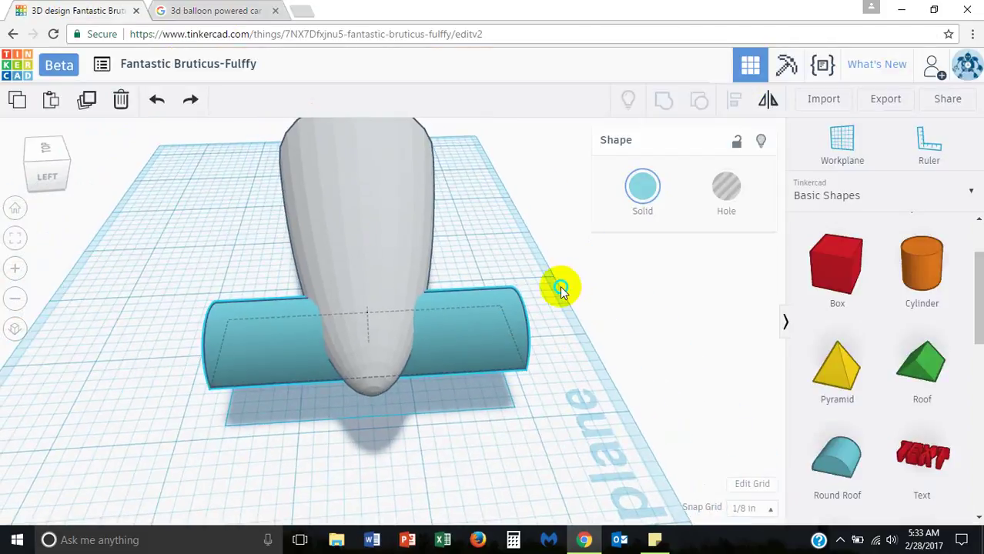
pyautogui.moveTo(538, 278); pyautogui.dragTo(521, 281, button='right')
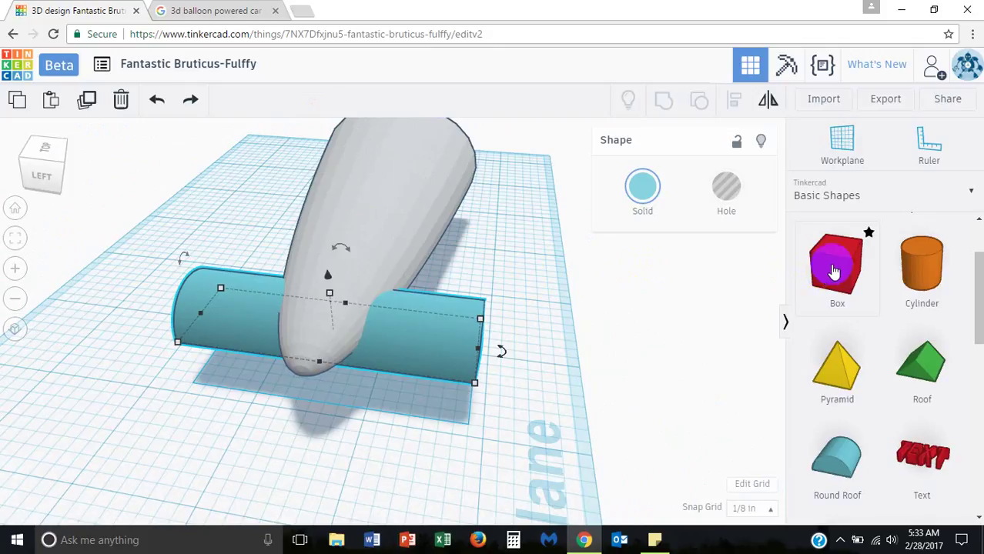
pyautogui.moveTo(835, 271); pyautogui.dragTo(456, 149)
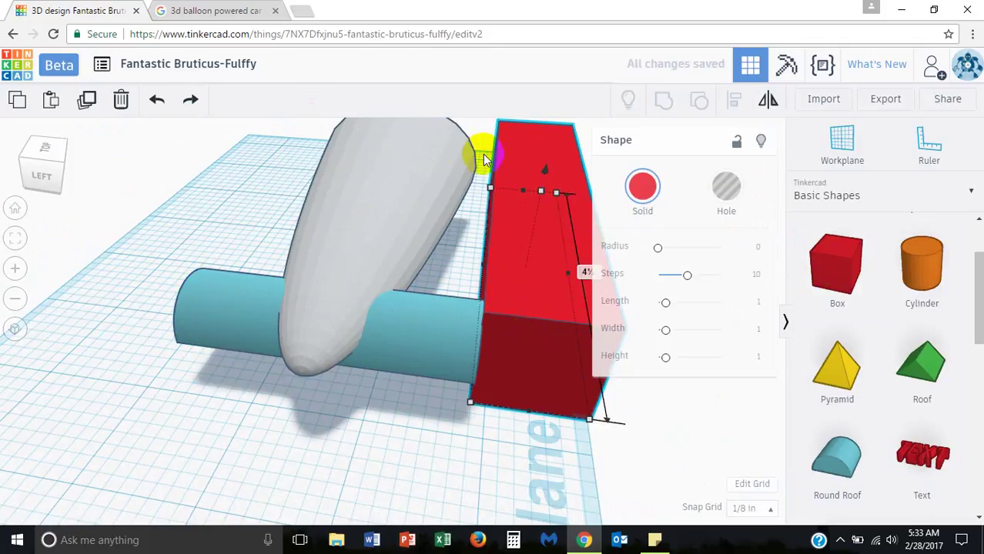
pyautogui.click(547, 264)
pyautogui.click(540, 194)
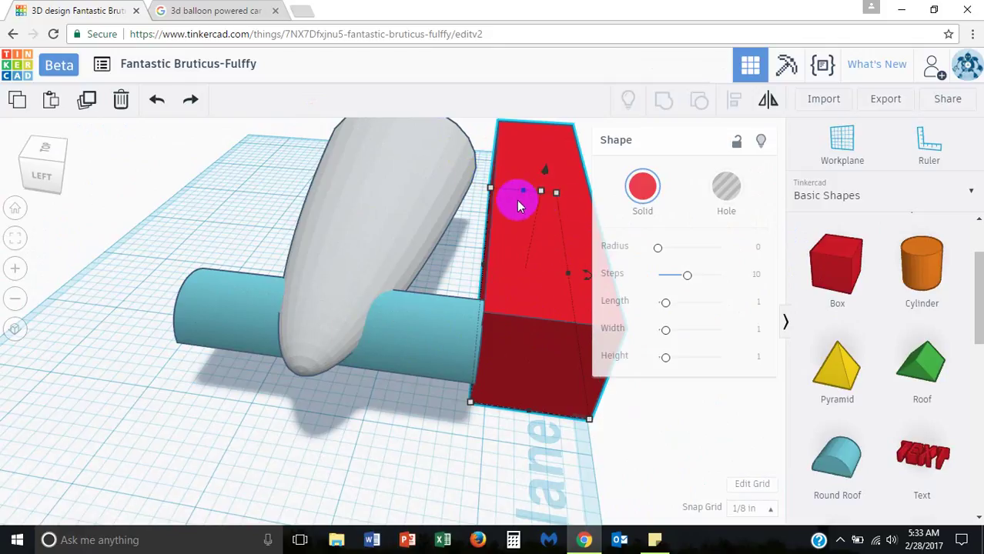
pyautogui.press('Delete')
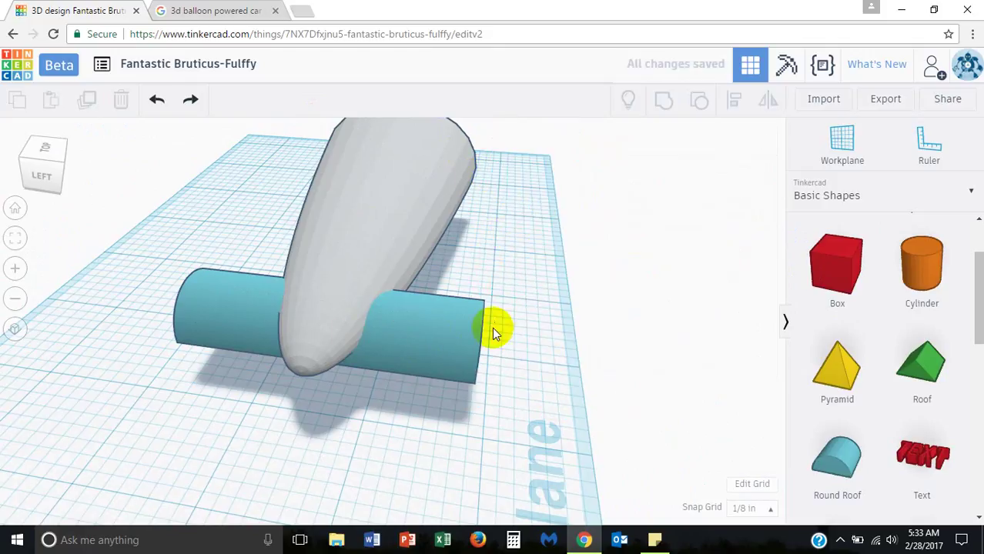
# - Lengthen the wheel flare to 3 in, widen the grey body to 2⅛, and centre it over the flare
pyautogui.click(459, 339)
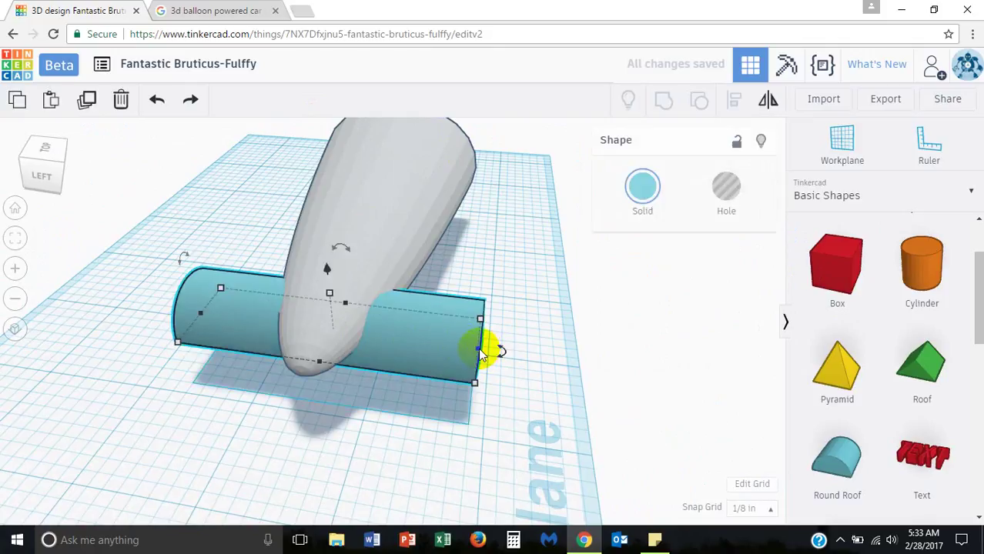
pyautogui.moveTo(479, 351); pyautogui.dragTo(543, 349)
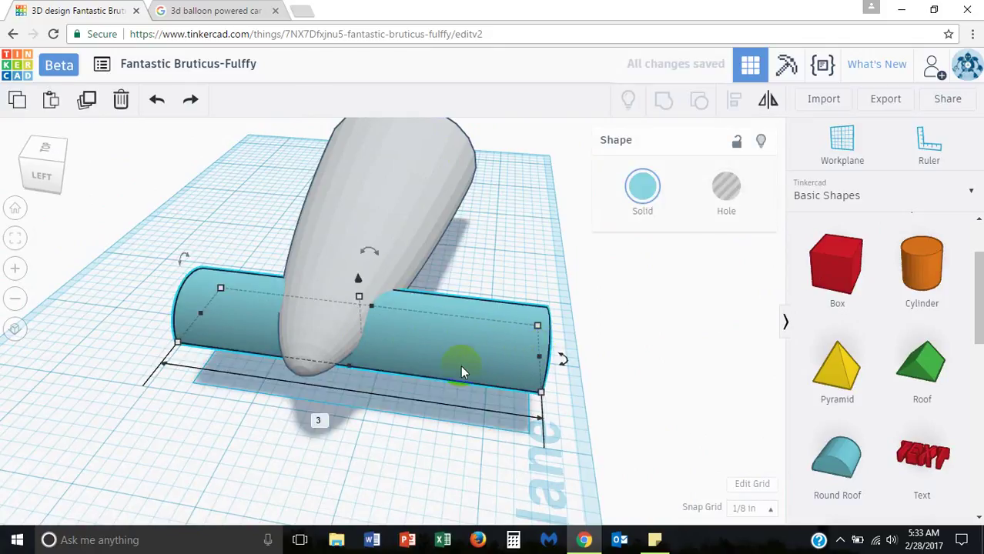
pyautogui.click(399, 261)
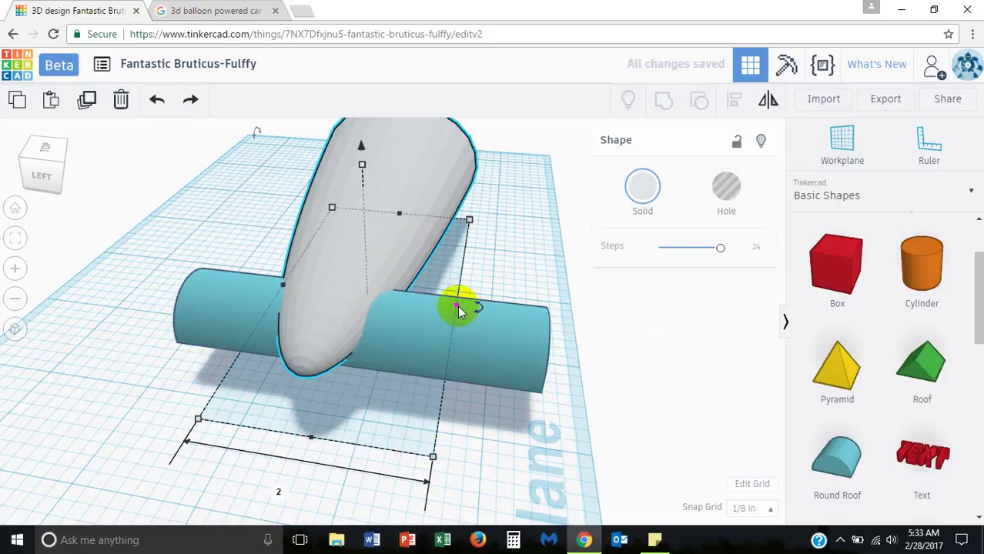
pyautogui.moveTo(458, 308); pyautogui.dragTo(465, 305)
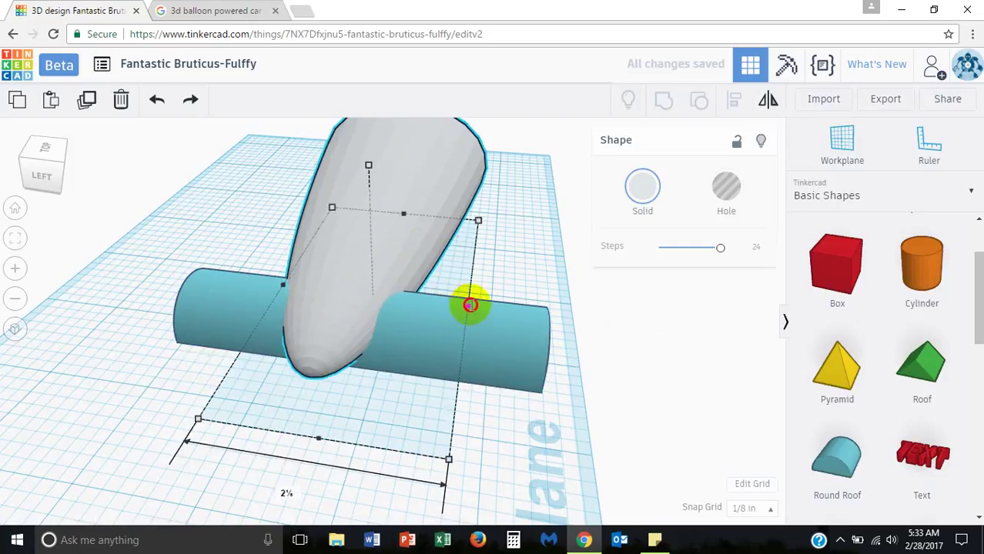
pyautogui.moveTo(471, 305); pyautogui.dragTo(503, 308)
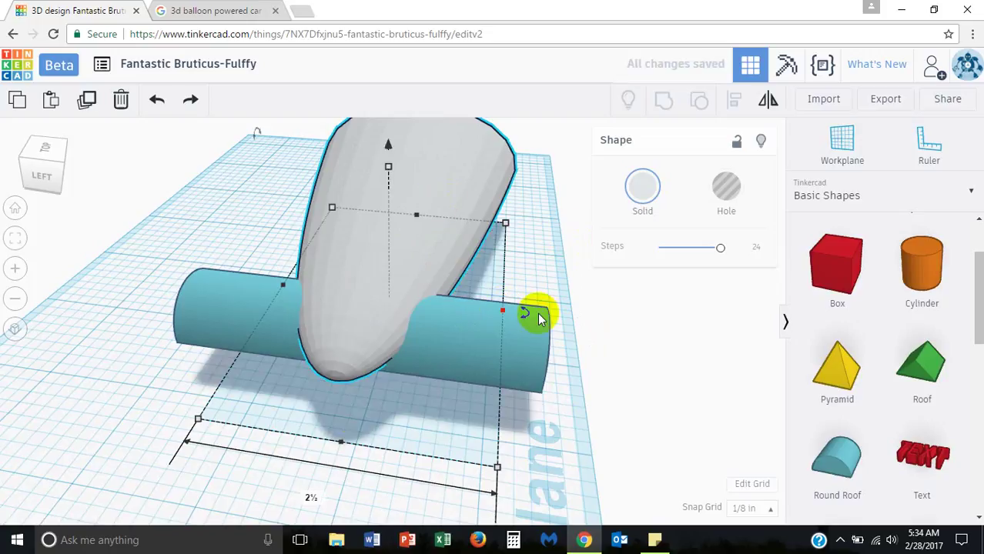
# - Duplicate the wheel cylinder with Ctrl+D and place the copy under the body's rear end
pyautogui.click(532, 343)
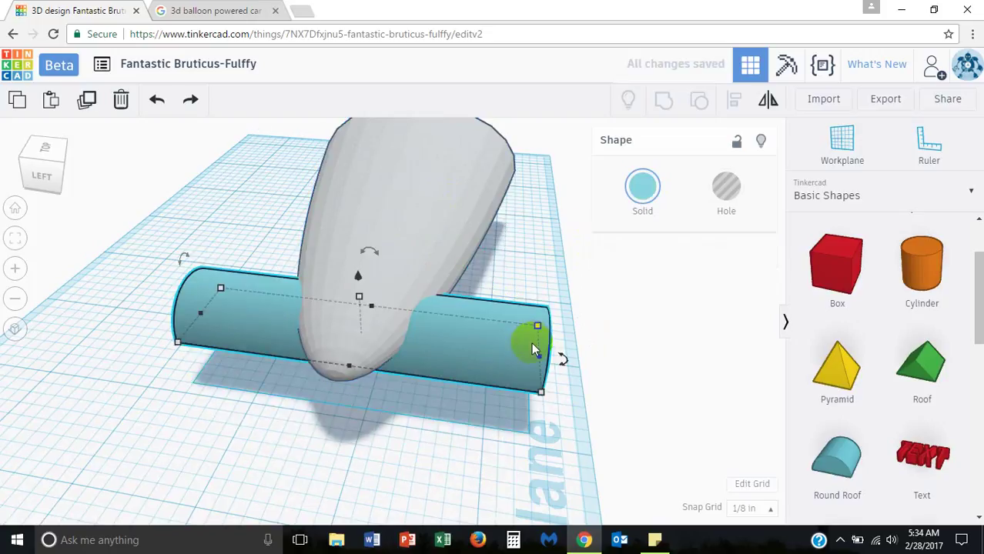
pyautogui.hotkey('ctrl', 'd')
pyautogui.moveTo(531, 348); pyautogui.dragTo(482, 168)
pyautogui.moveTo(604, 282); pyautogui.dragTo(483, 268, button='right')
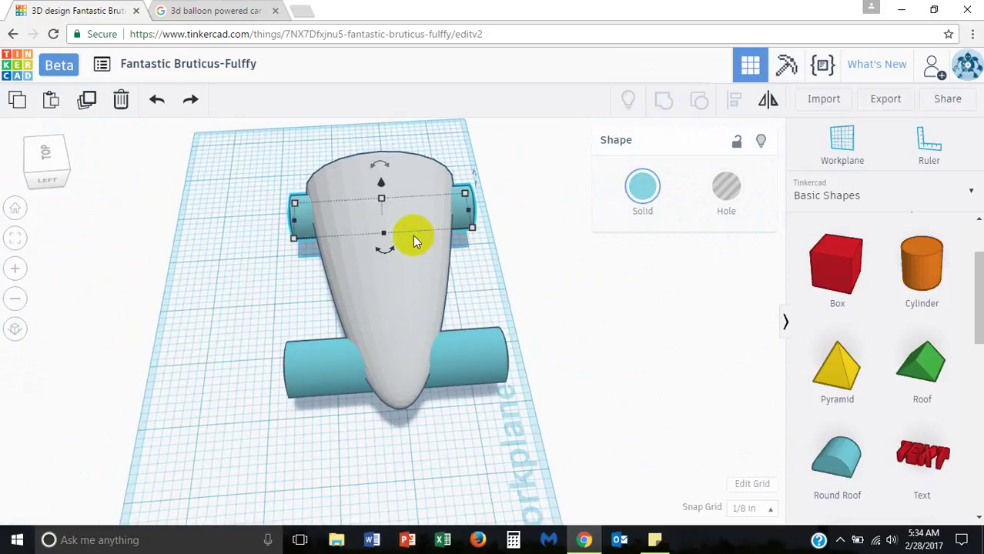
pyautogui.moveTo(265, 313)
pyautogui.mouseDown(button='right')
pyautogui.moveTo(446, 268)
pyautogui.moveTo(292, 279)
pyautogui.moveTo(382, 268)
pyautogui.moveTo(521, 223)
pyautogui.moveTo(517, 243)
pyautogui.moveTo(346, 315)
pyautogui.moveTo(241, 318)
pyautogui.moveTo(254, 317)
pyautogui.mouseUp(button='right')
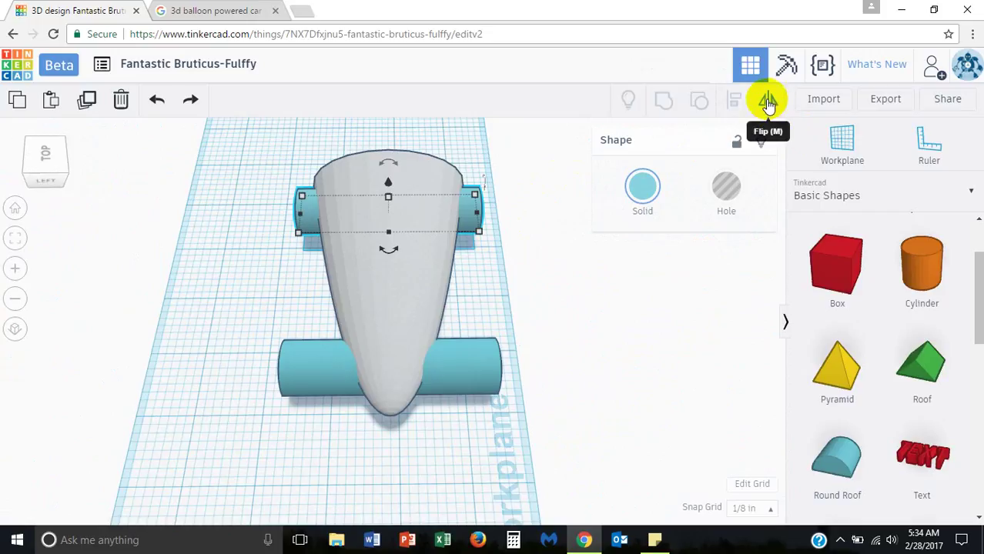
# - Align the body and both wheel pieces centred on one another, then compare with the reference image
pyautogui.click(504, 146)
pyautogui.moveTo(528, 139); pyautogui.dragTo(229, 441)
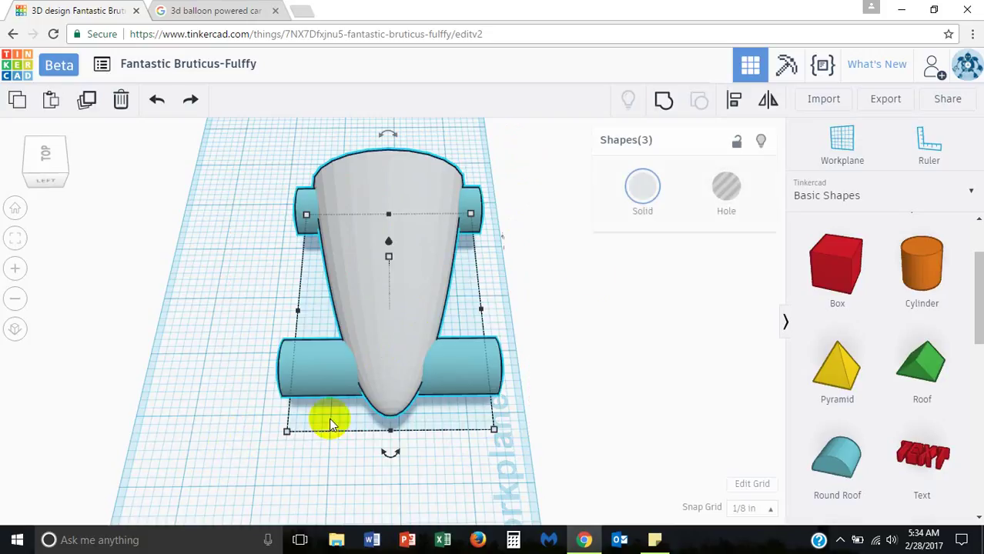
pyautogui.click(734, 104)
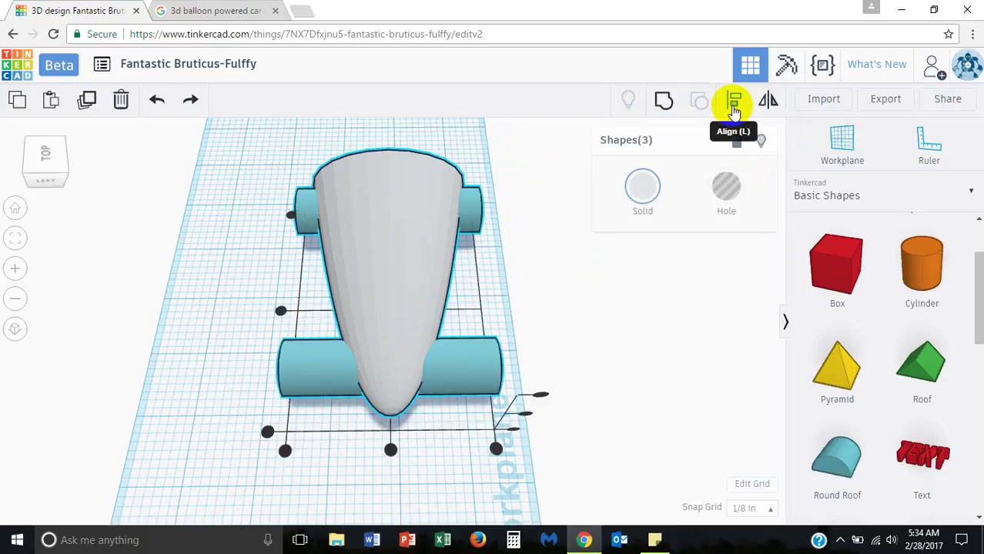
pyautogui.click(391, 451)
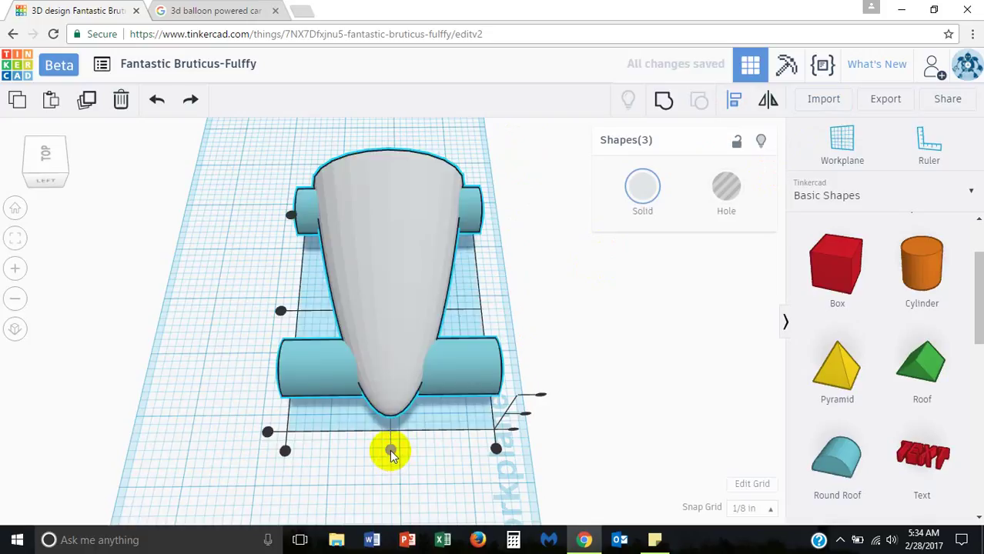
pyautogui.moveTo(571, 424); pyautogui.dragTo(703, 361, button='right')
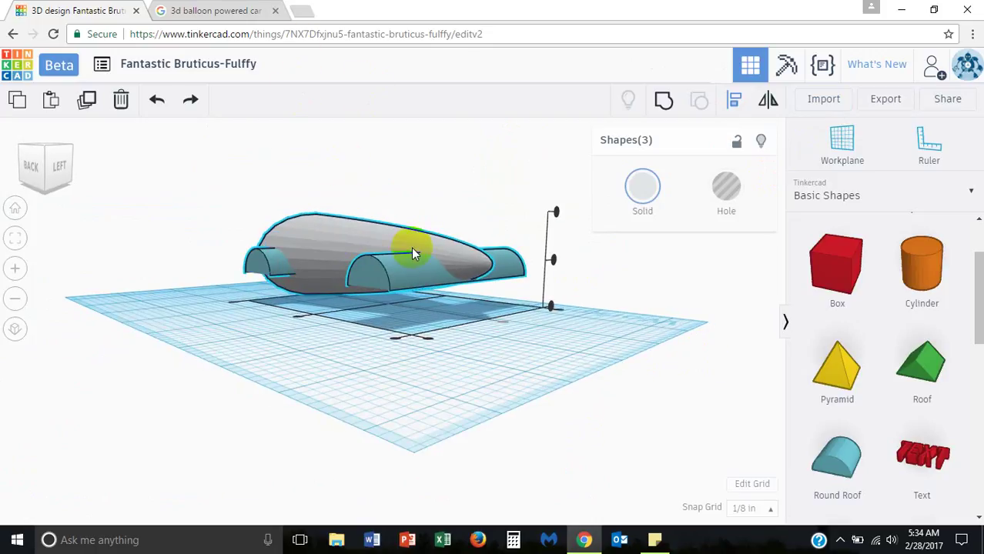
pyautogui.moveTo(253, 348); pyautogui.dragTo(539, 299, button='right')
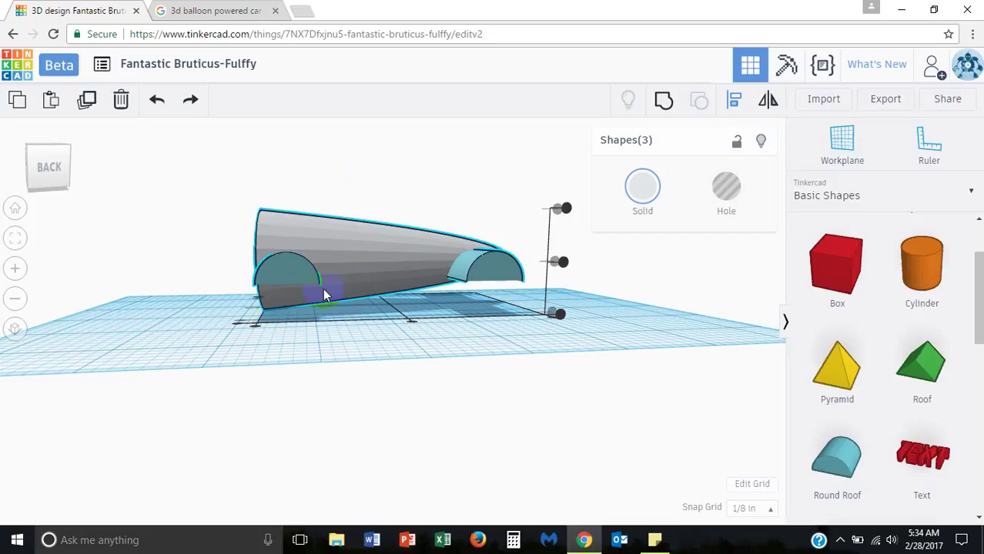
pyautogui.click(235, 10)
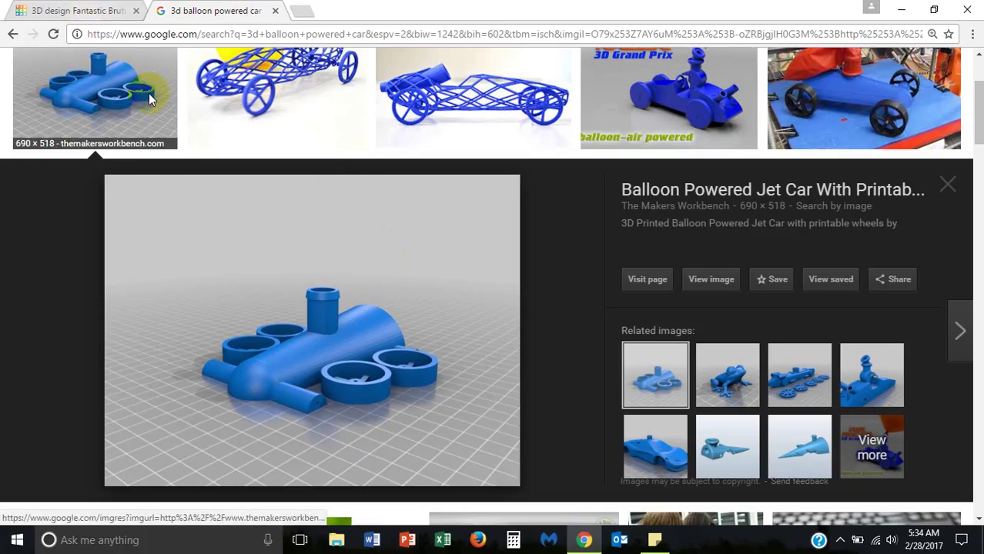
pyautogui.click(102, 16)
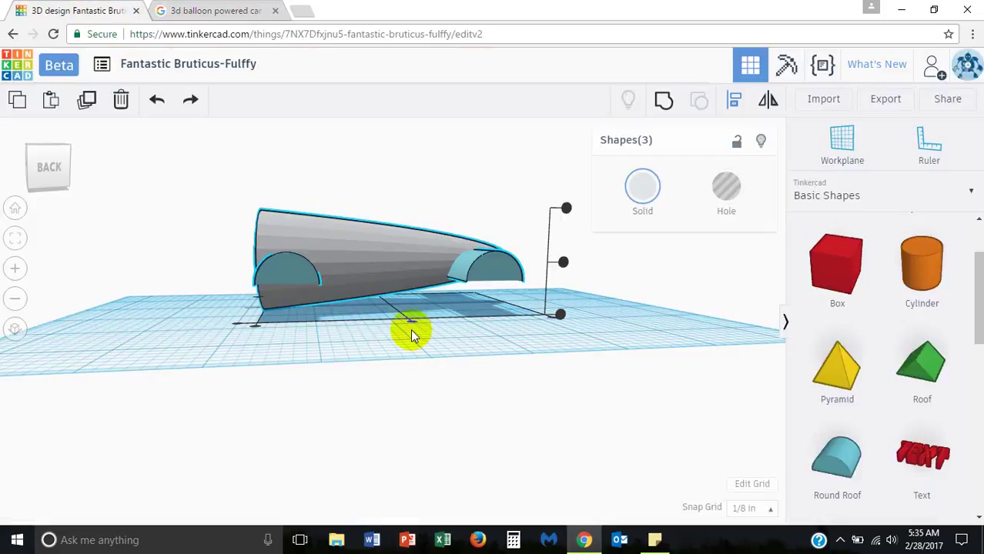
# - Add a Box beside the car and flatten it to a low height
pyautogui.click(408, 307)
pyautogui.moveTo(822, 277); pyautogui.dragTo(490, 293)
pyautogui.moveTo(493, 246); pyautogui.dragTo(490, 285)
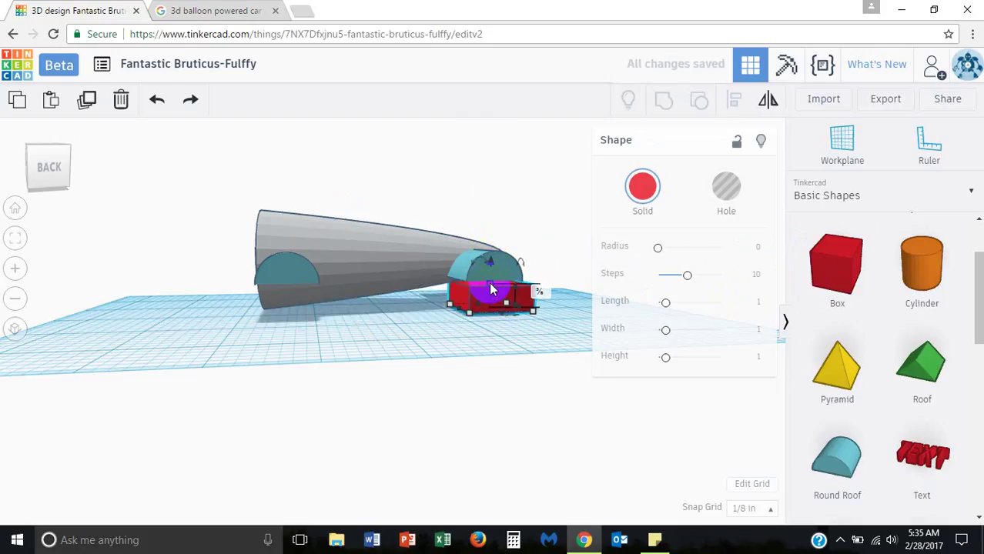
pyautogui.click(490, 279)
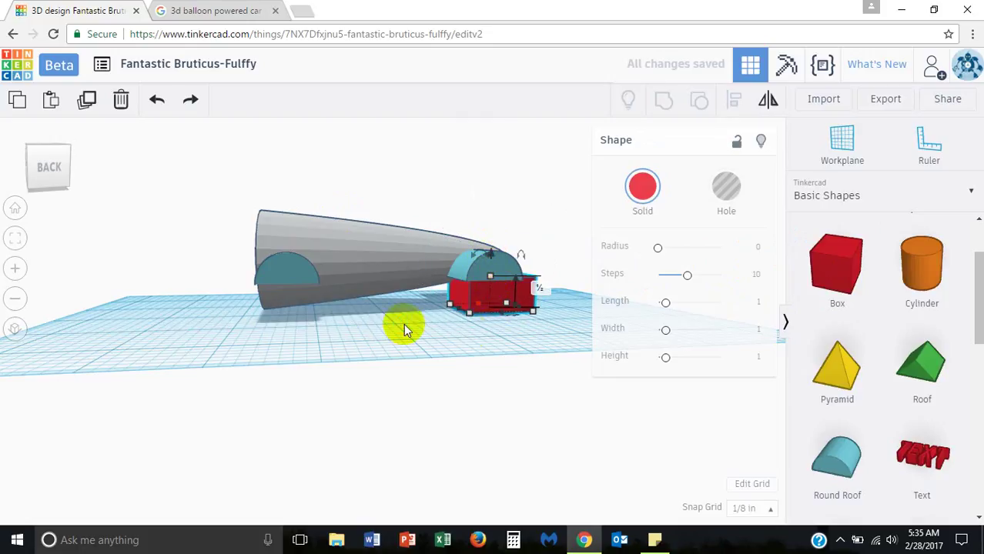
# - Stretch the flat box to cover the car's footprint and position it beneath the car
pyautogui.moveTo(399, 325); pyautogui.dragTo(482, 327, button='right')
pyautogui.moveTo(485, 329); pyautogui.dragTo(293, 441)
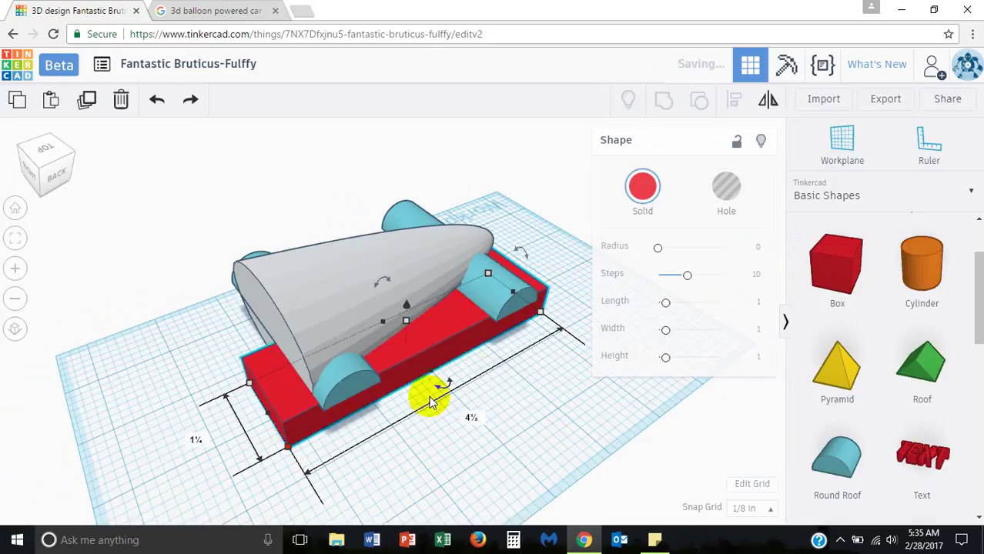
pyautogui.moveTo(144, 347); pyautogui.dragTo(497, 465, button='right')
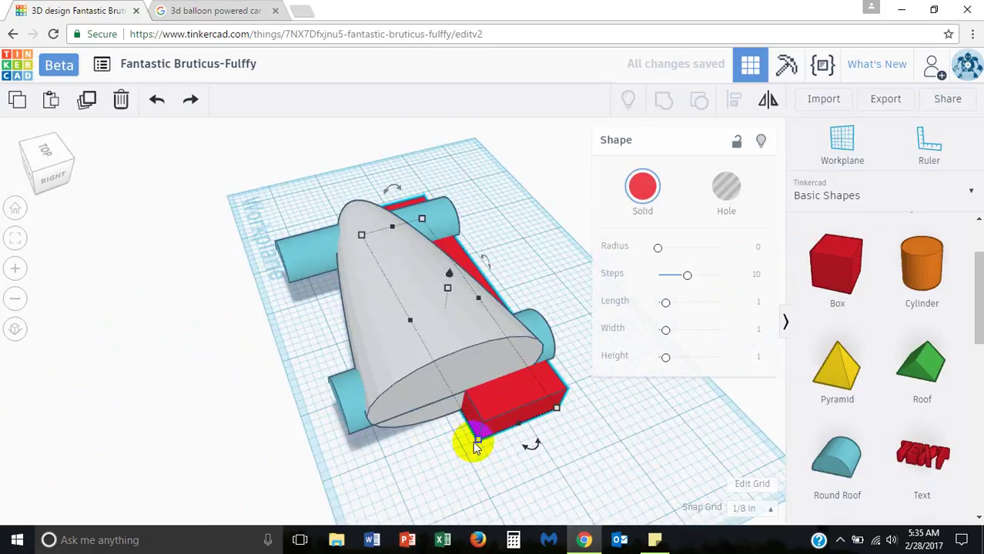
pyautogui.moveTo(476, 447); pyautogui.dragTo(342, 477)
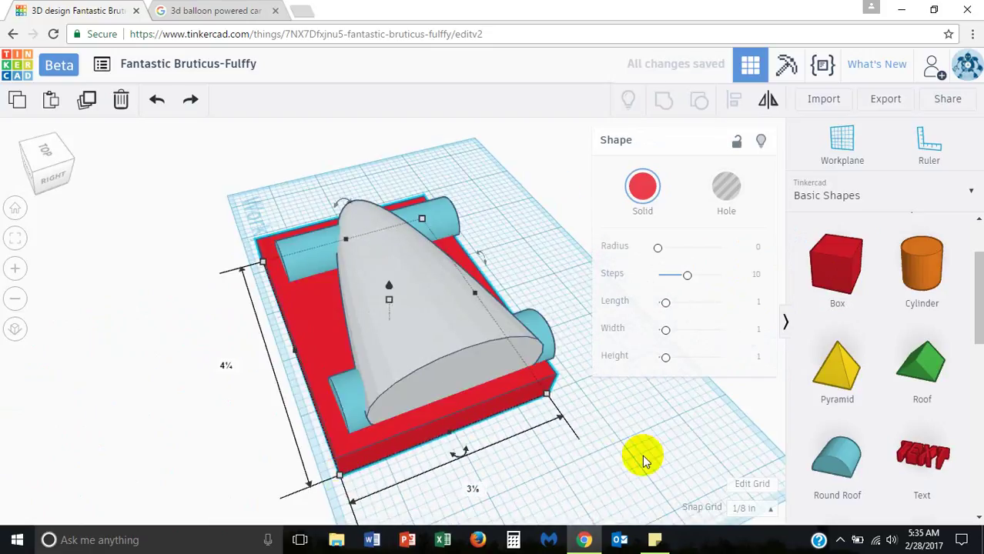
pyautogui.moveTo(655, 454); pyautogui.dragTo(471, 430, button='right')
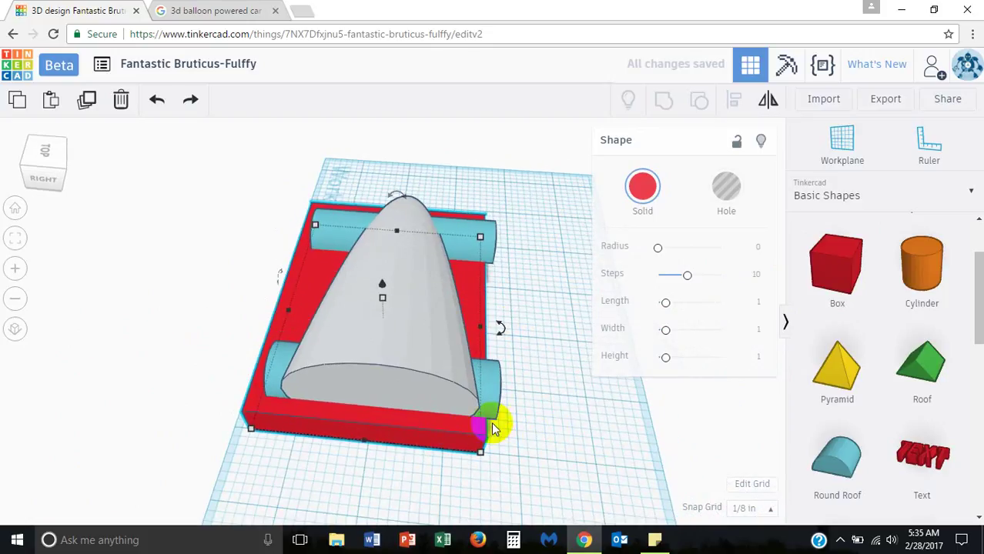
pyautogui.moveTo(593, 475); pyautogui.dragTo(456, 365, button='right')
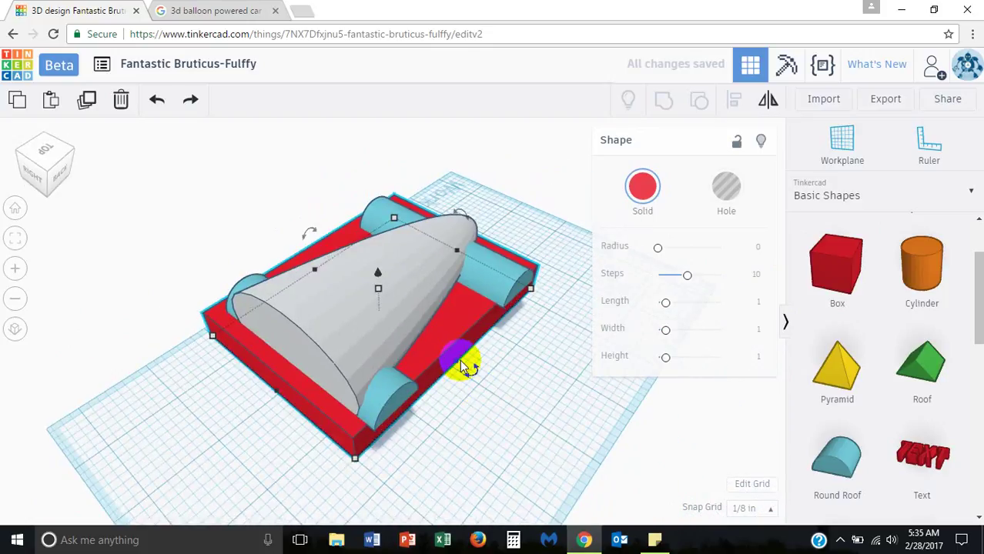
pyautogui.moveTo(458, 361); pyautogui.dragTo(456, 446)
pyautogui.moveTo(456, 446); pyautogui.dragTo(497, 310, button='right')
pyautogui.moveTo(226, 400); pyautogui.dragTo(442, 353, button='right')
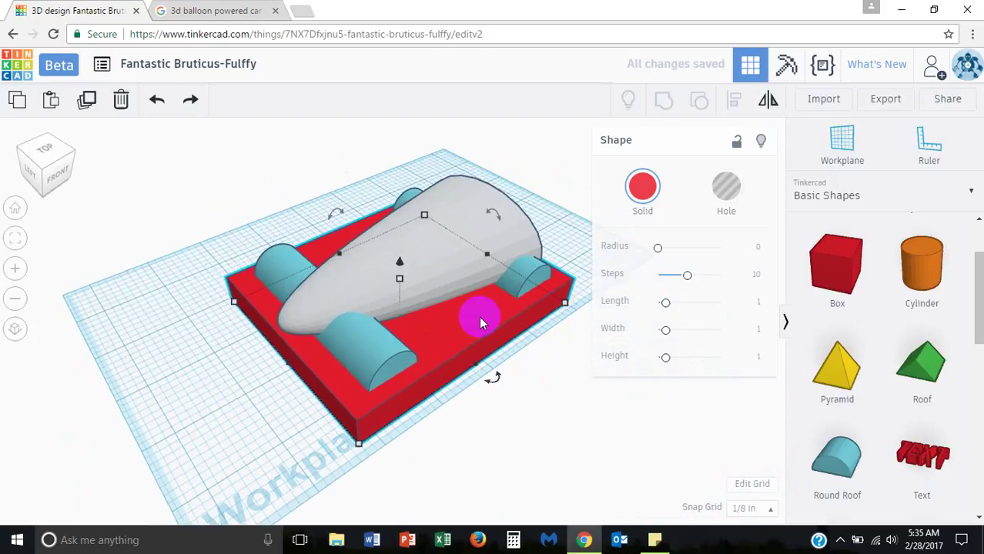
pyautogui.moveTo(481, 327); pyautogui.dragTo(473, 327, button='right')
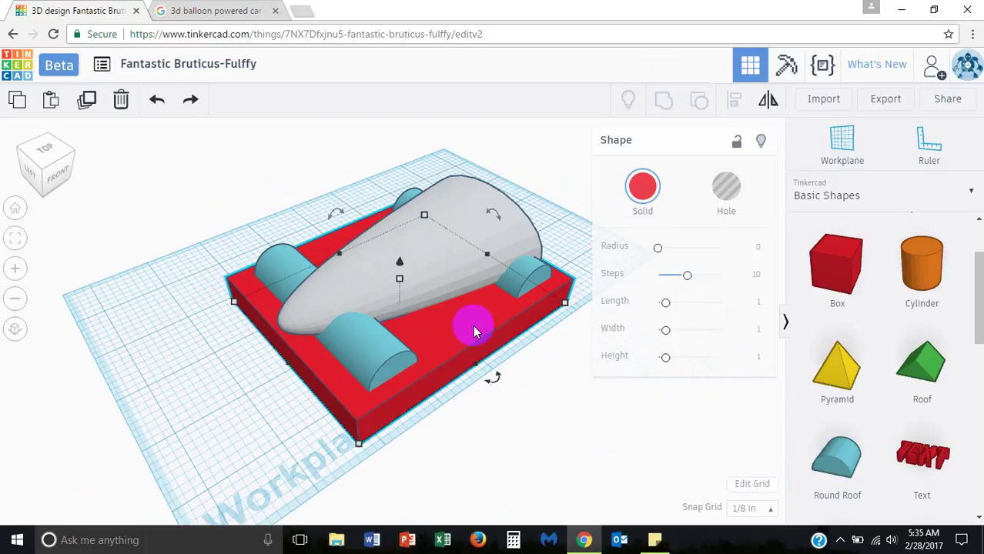
# - Make the red base box a hole, then view it from the front and above
pyautogui.click(722, 189)
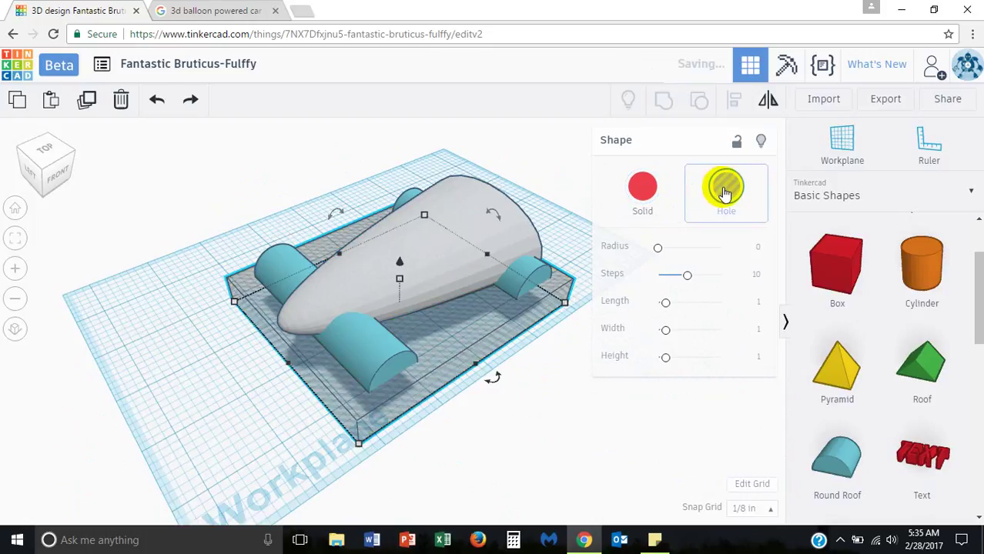
pyautogui.click(571, 383)
pyautogui.moveTo(536, 414); pyautogui.dragTo(501, 442, button='right')
pyautogui.moveTo(472, 401); pyautogui.dragTo(471, 309, button='right')
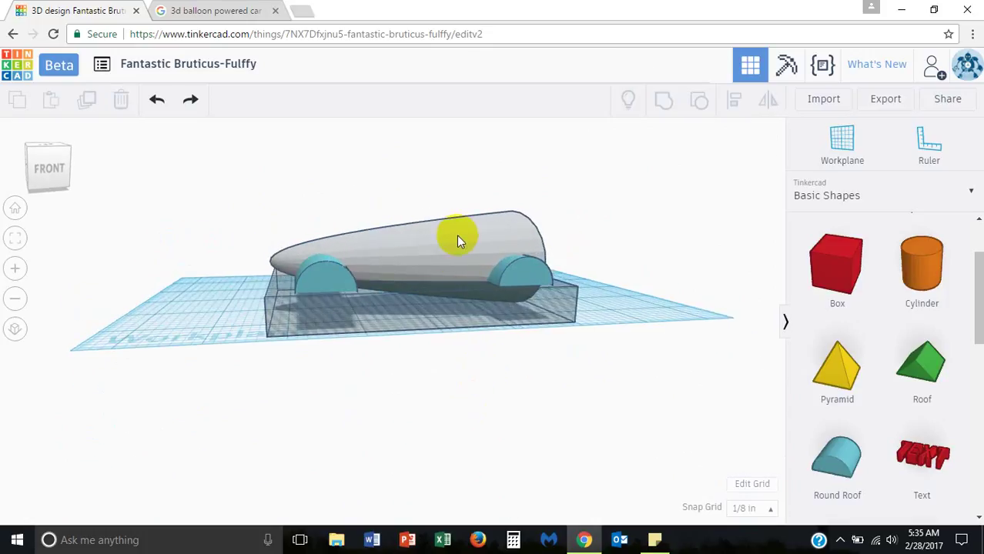
pyautogui.moveTo(412, 363); pyautogui.dragTo(549, 260, button='right')
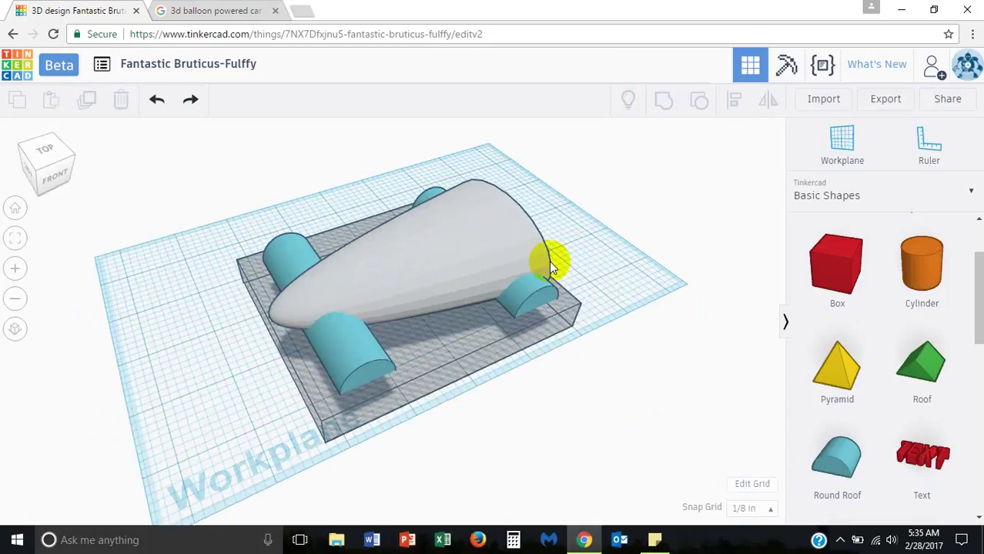
# - Group the grey car body with the base box hole and check the flattened underside
pyautogui.click(445, 245)
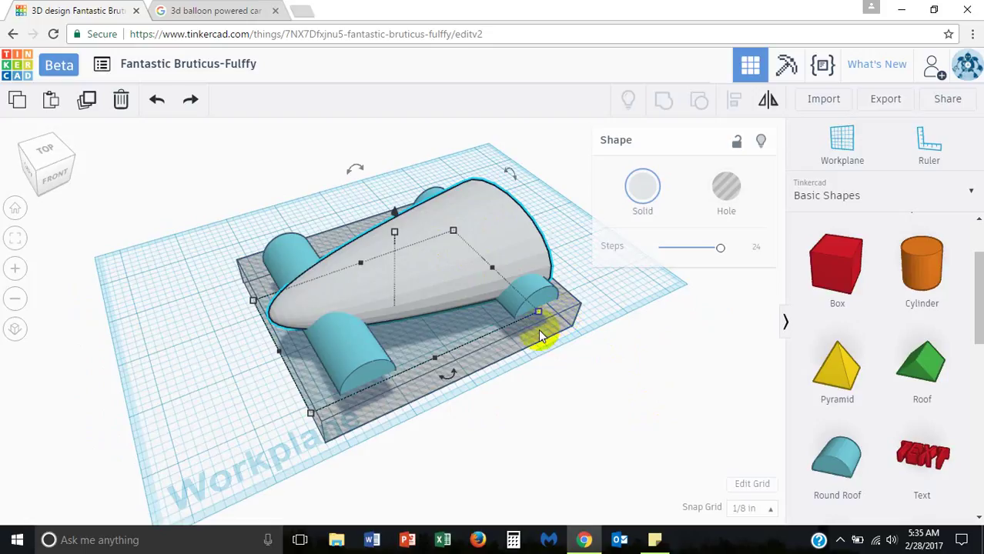
pyautogui.keyDown('shift'); pyautogui.click(515, 348); pyautogui.keyUp('shift')
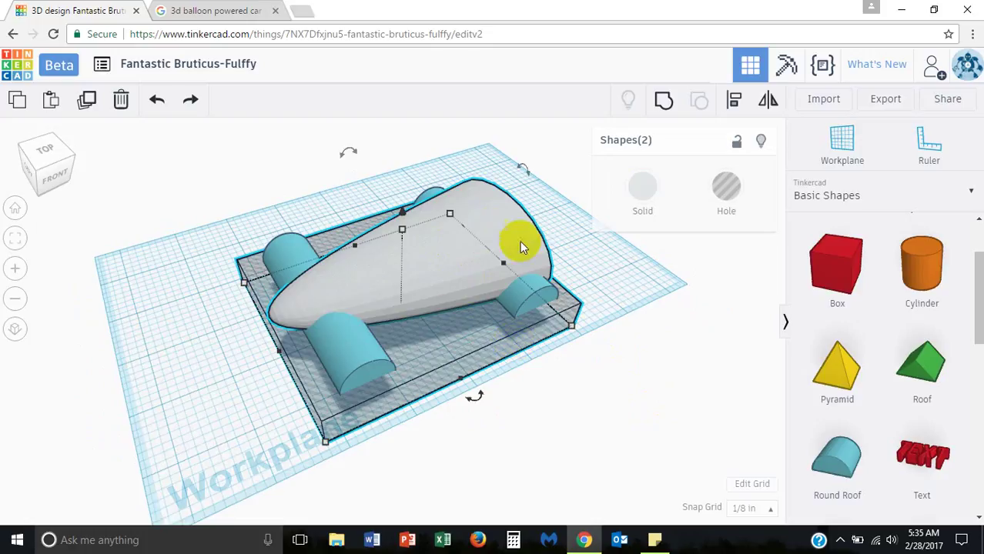
pyautogui.click(662, 102)
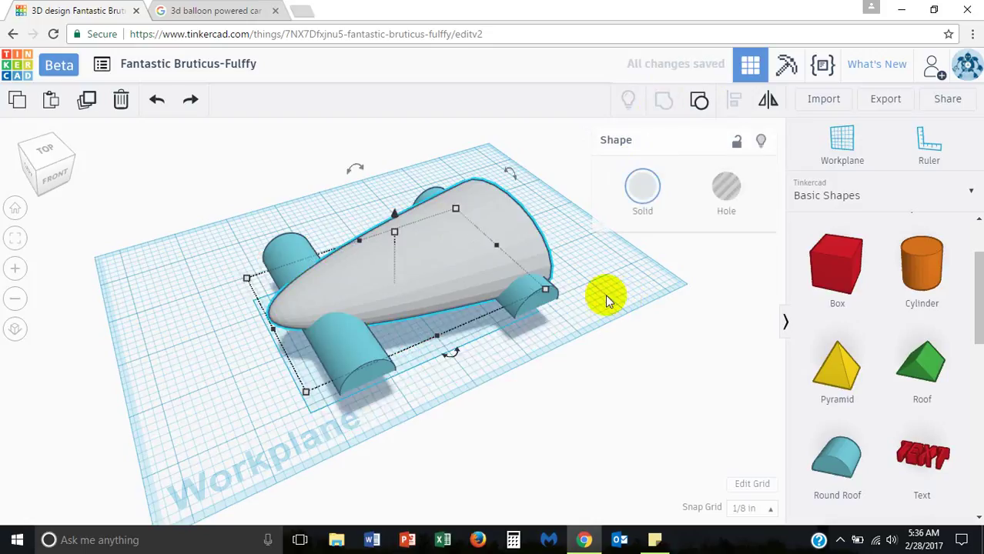
pyautogui.moveTo(637, 345); pyautogui.dragTo(589, 362, button='right')
pyautogui.moveTo(549, 296); pyautogui.dragTo(485, 295, button='right')
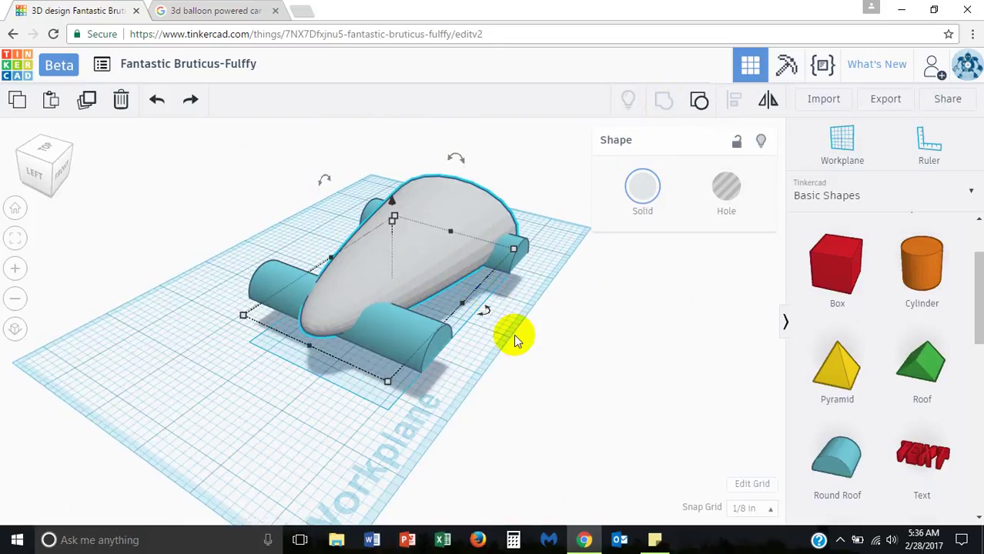